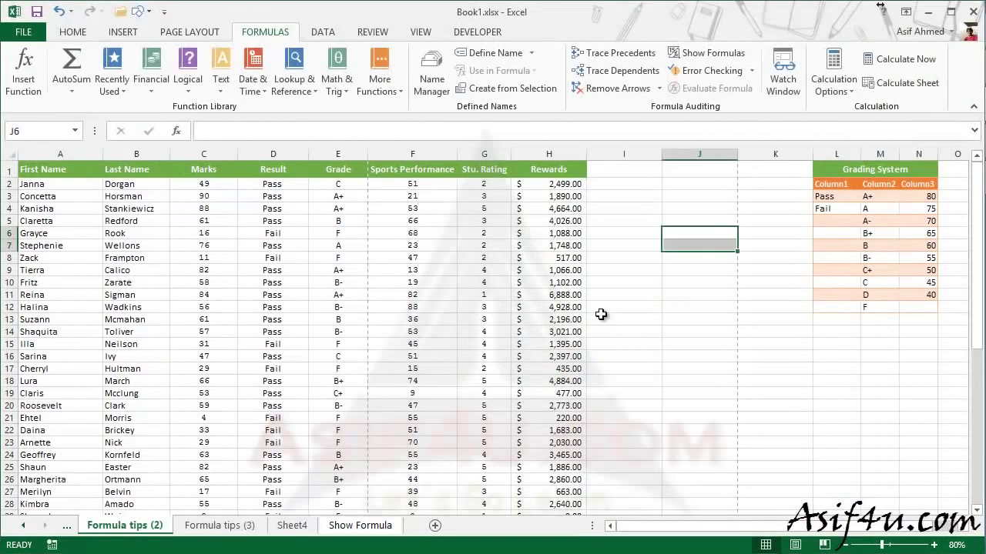
Name the Rewards values in H2:H51 'Rewards' through the Name Box.
left_click(653, 326)
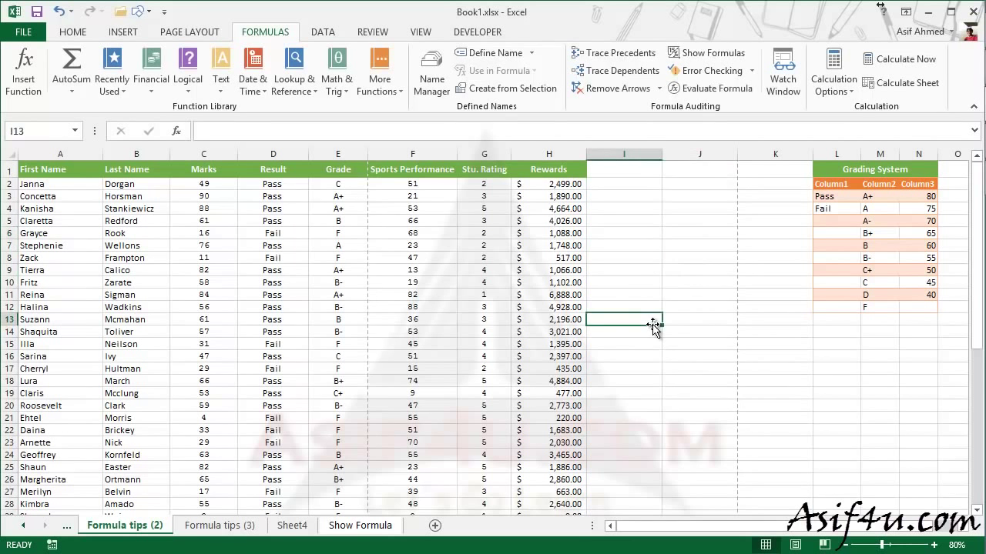
left_click(690, 293)
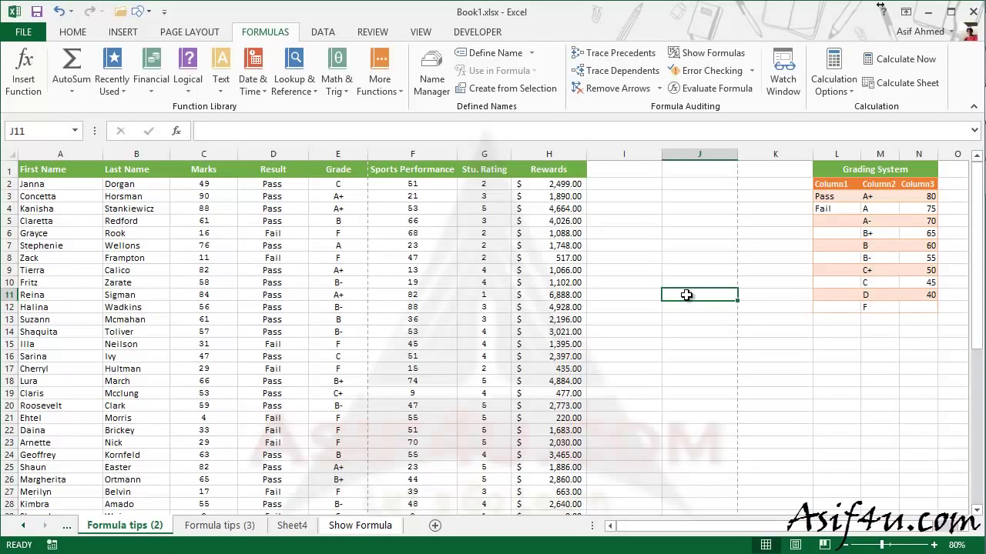
left_click(570, 187)
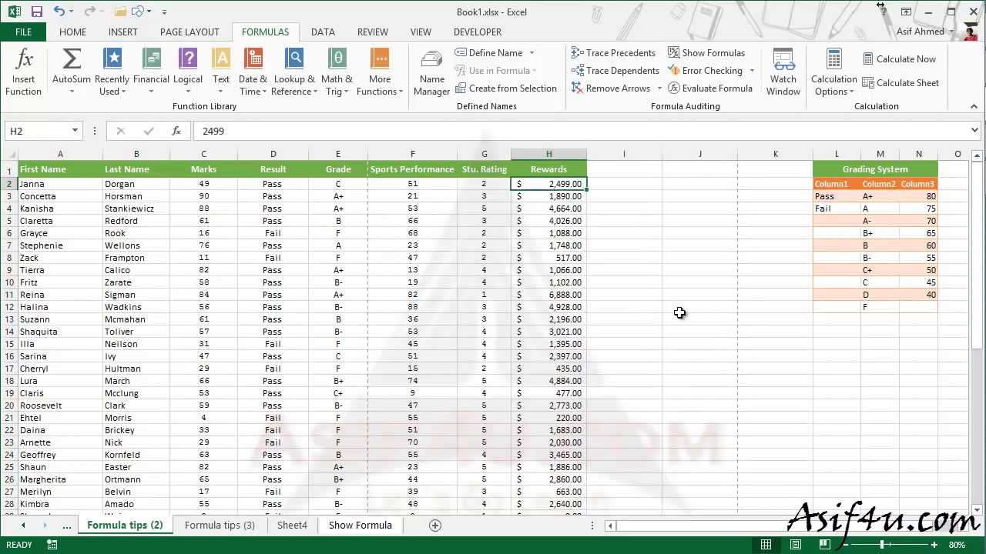
key("shift+Down")
key("Down")
key("Up")
key("ctrl+shift+Down")
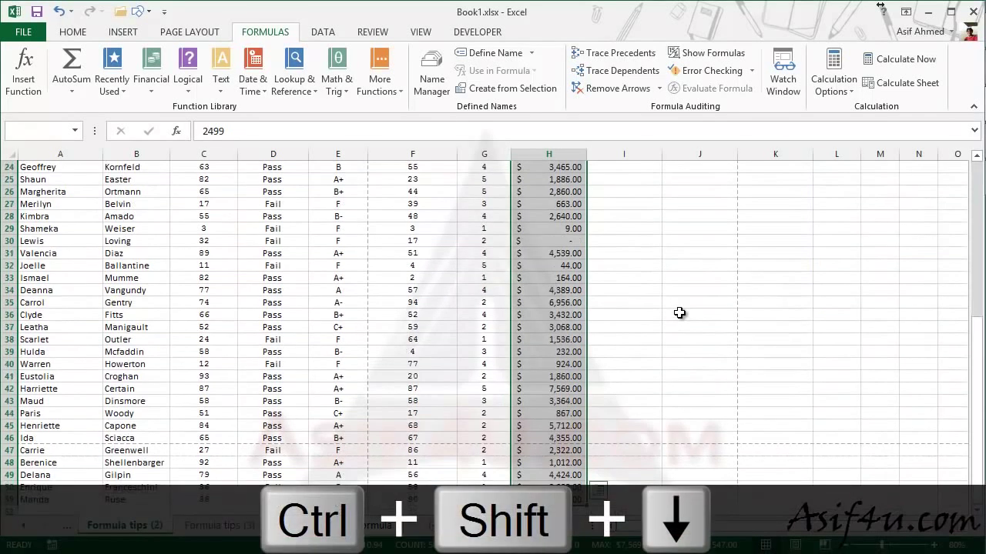
left_click(51, 131)
type("Rewa")
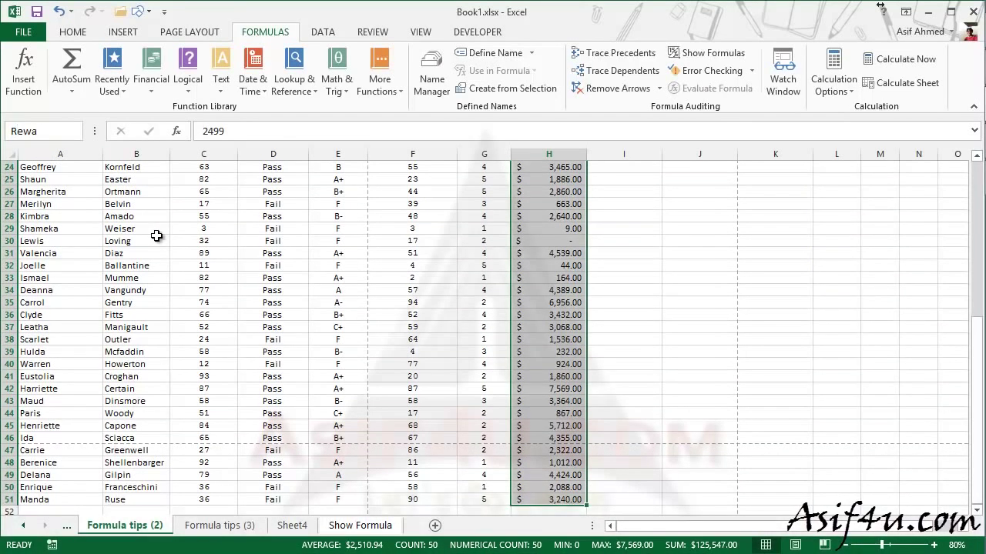
type("rds")
key("Return")
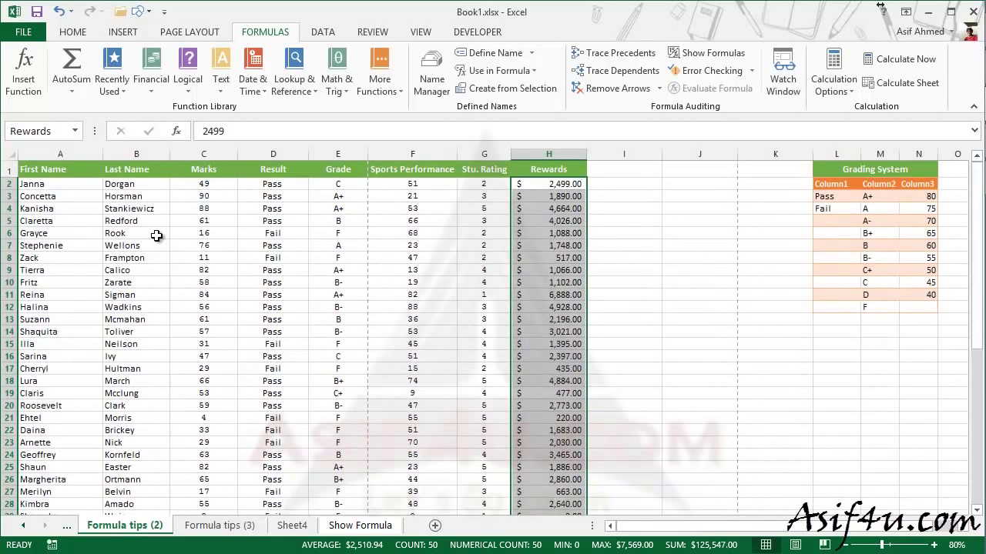
Name the Sports Performance values from F2 down to the last row 'SP'.
left_click(664, 235)
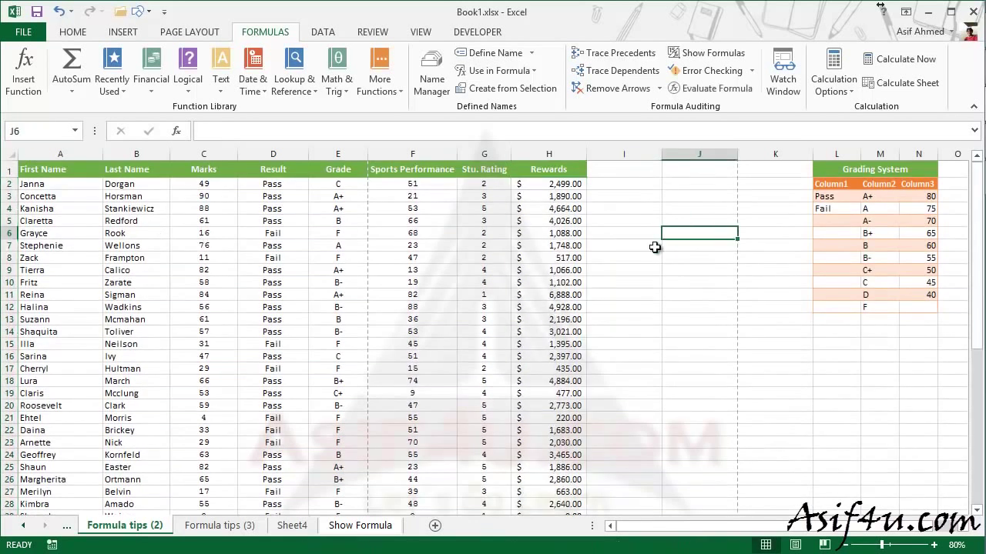
left_click(423, 184)
key("ctrl+shift+Down")
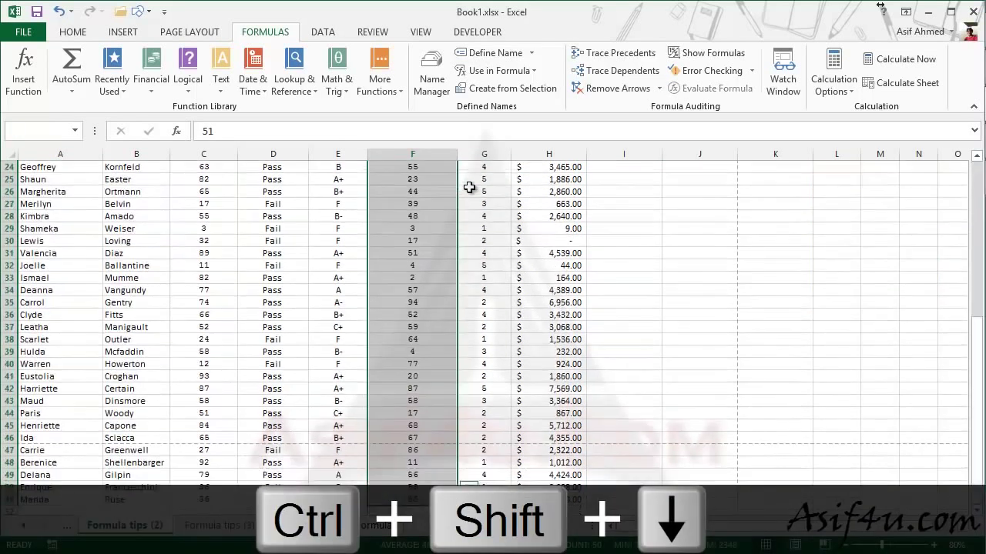
left_click(37, 132)
type("SP")
key("Return")
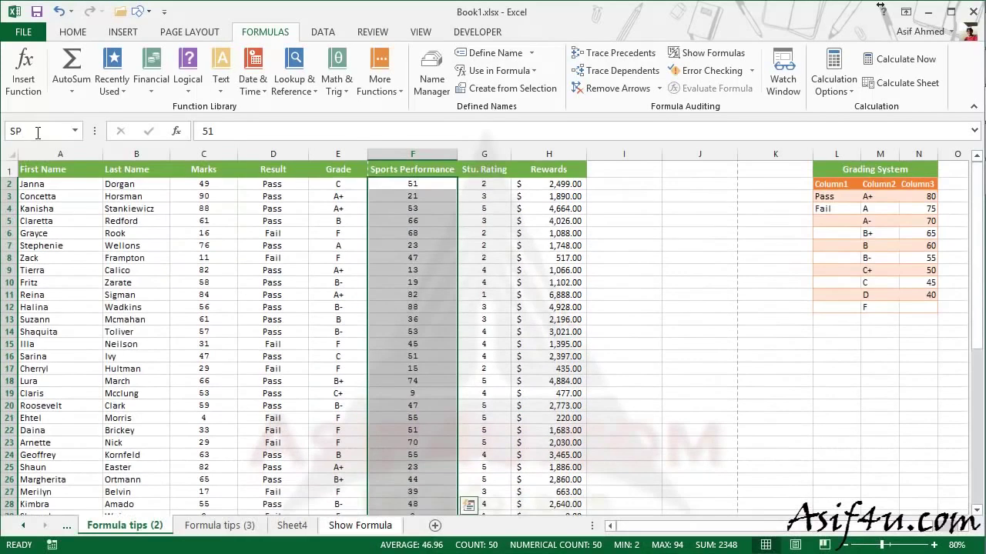
Name the Marks values from C2 down to the last row 'Marks'.
left_click(211, 186)
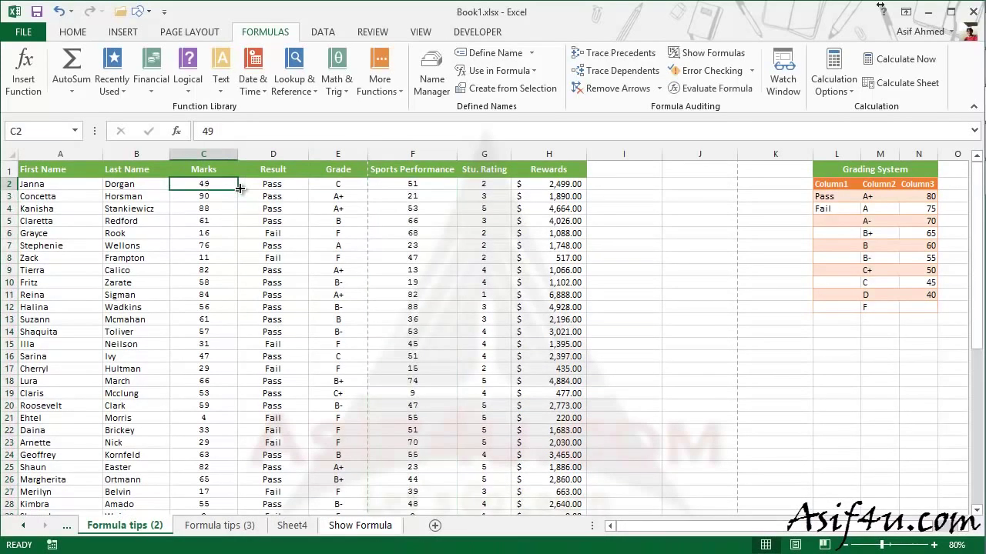
key("ctrl+shift+Down")
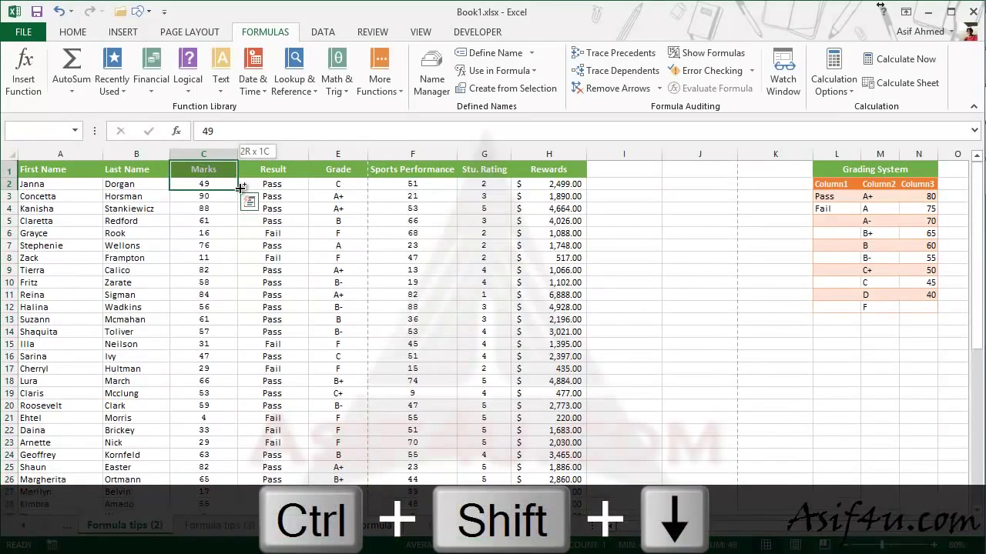
key("ctrl+shift+Down")
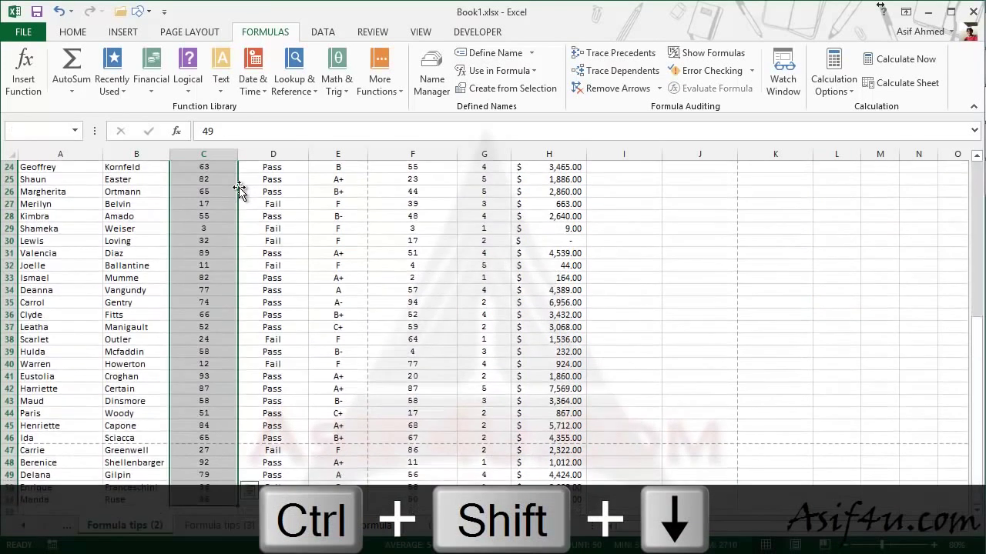
left_click(37, 132)
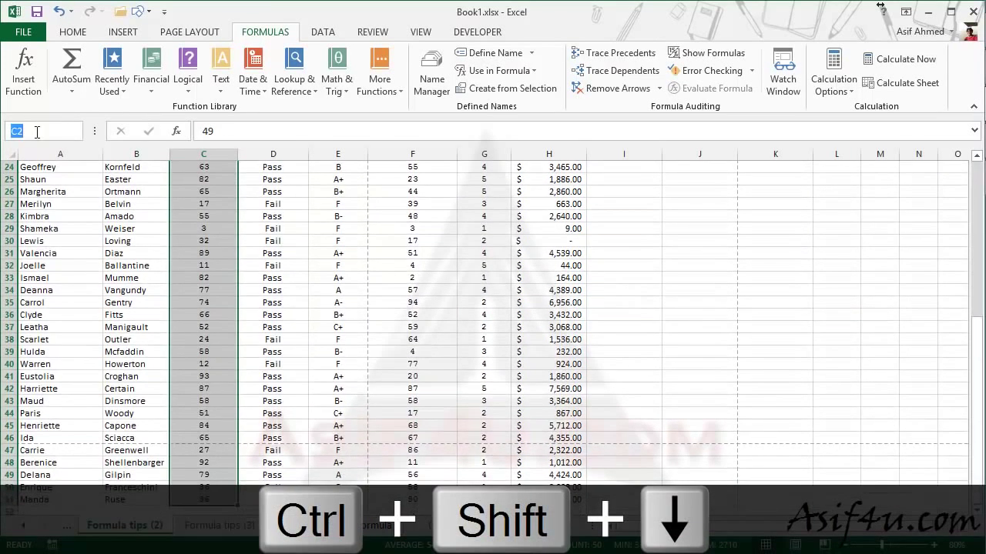
type("Marks")
key("Return")
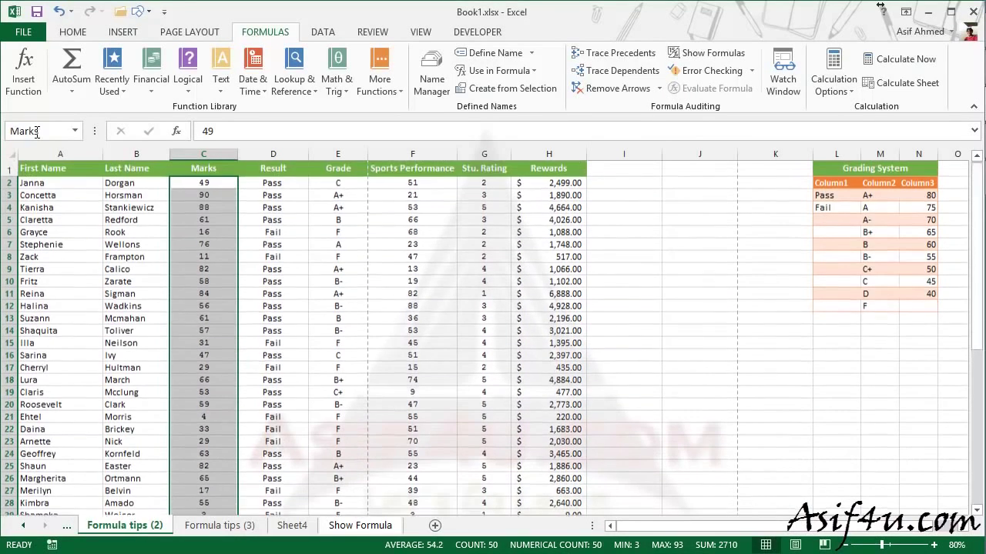
Name the F2:H51 block, Sports Performance through Rewards, 'Col'.
left_click(478, 262)
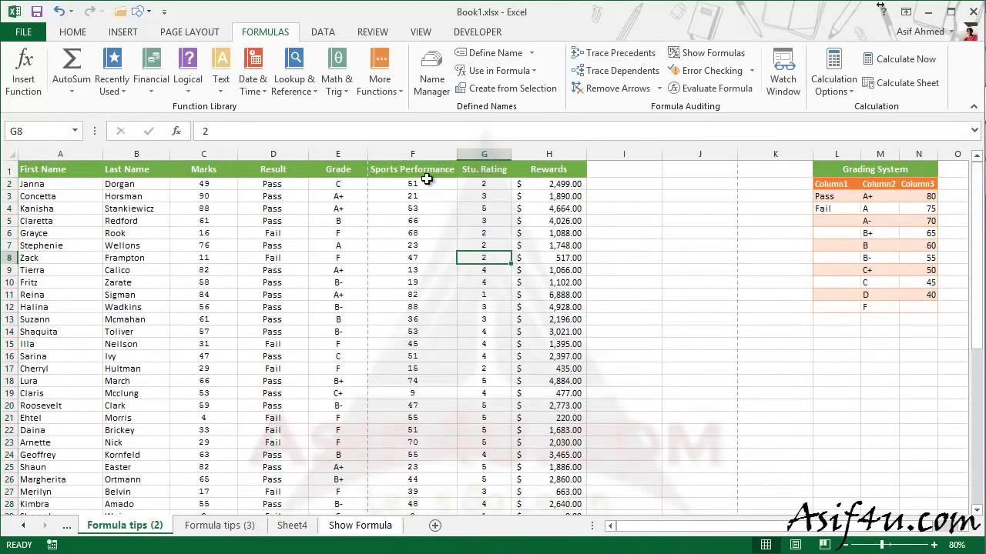
left_click_drag(408, 184, 567, 189)
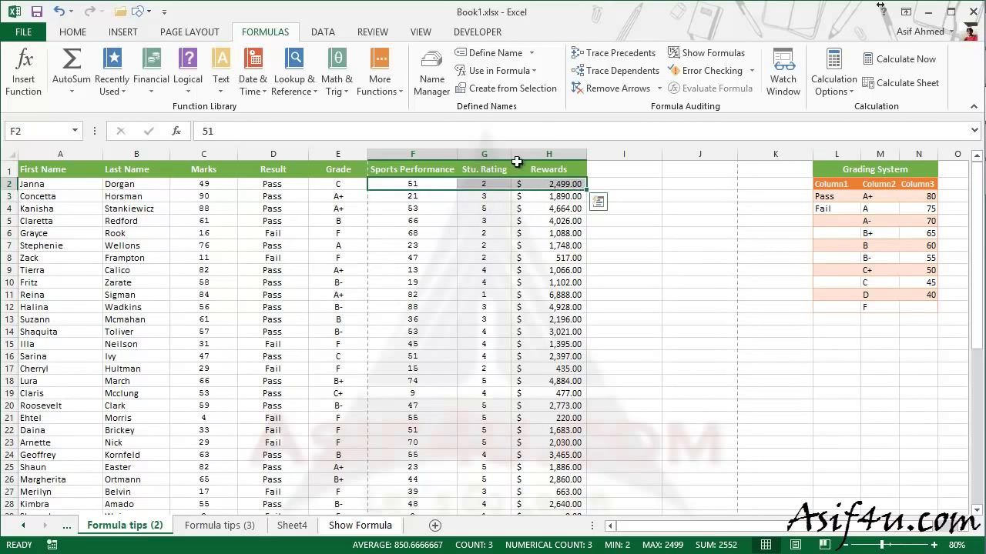
key("ctrl+shift+Down")
left_click(37, 125)
type("Col")
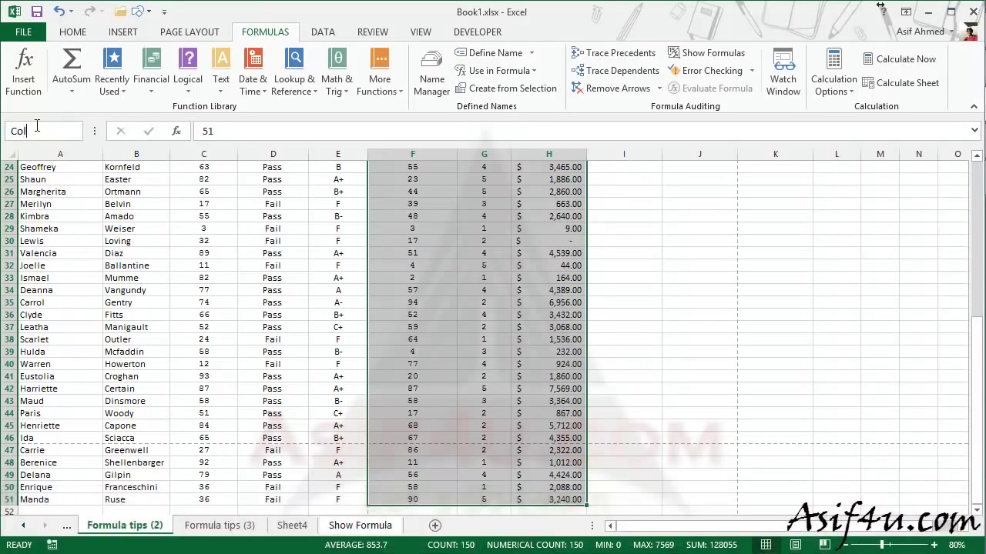
key("BackSpace")
type("l")
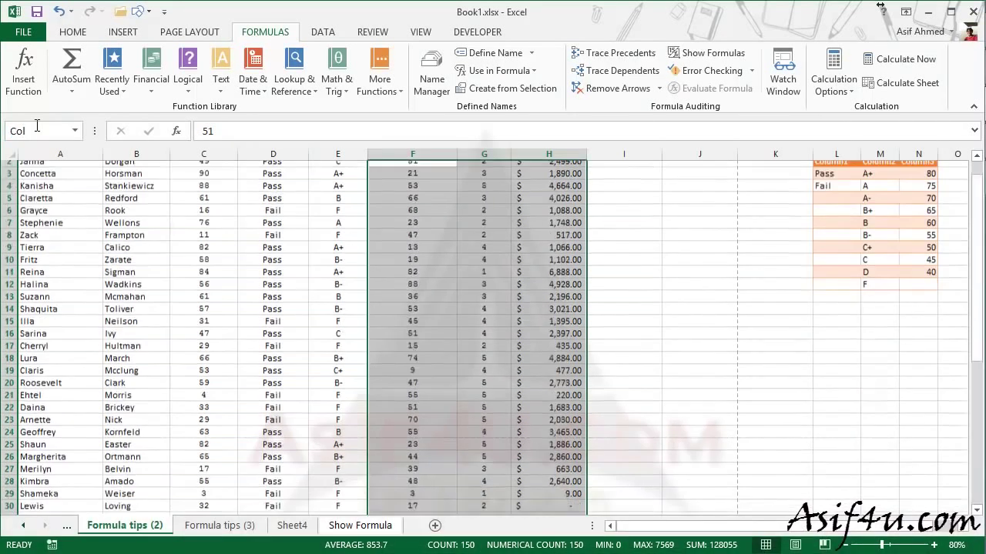
left_click(653, 260)
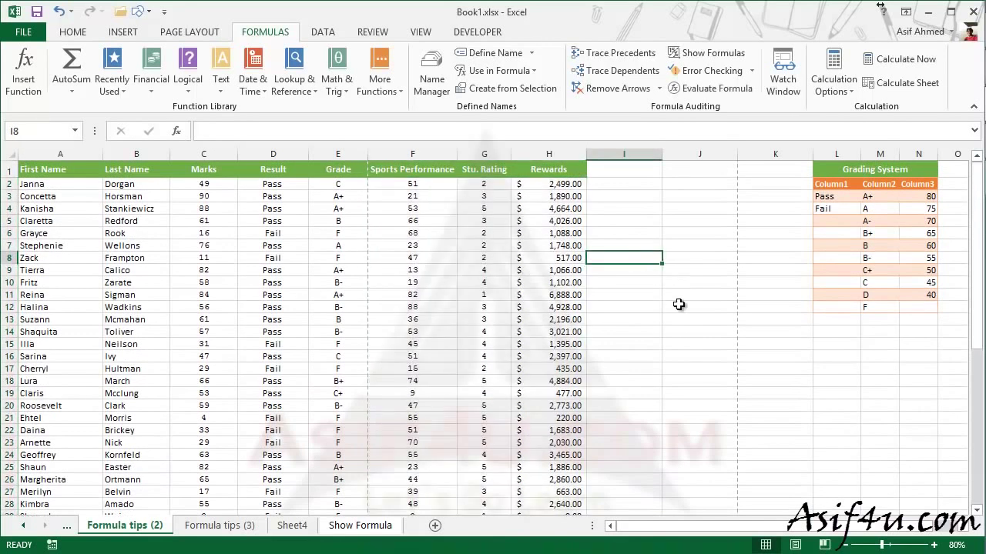
left_click(77, 131)
left_click(39, 183)
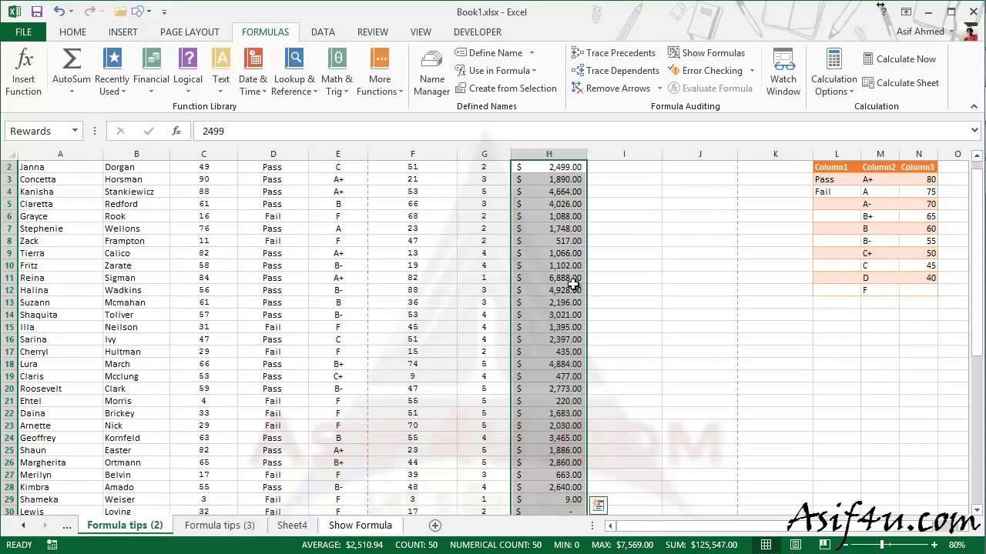
left_click(351, 230)
scroll(362, 253, "up", 1)
left_click(75, 130)
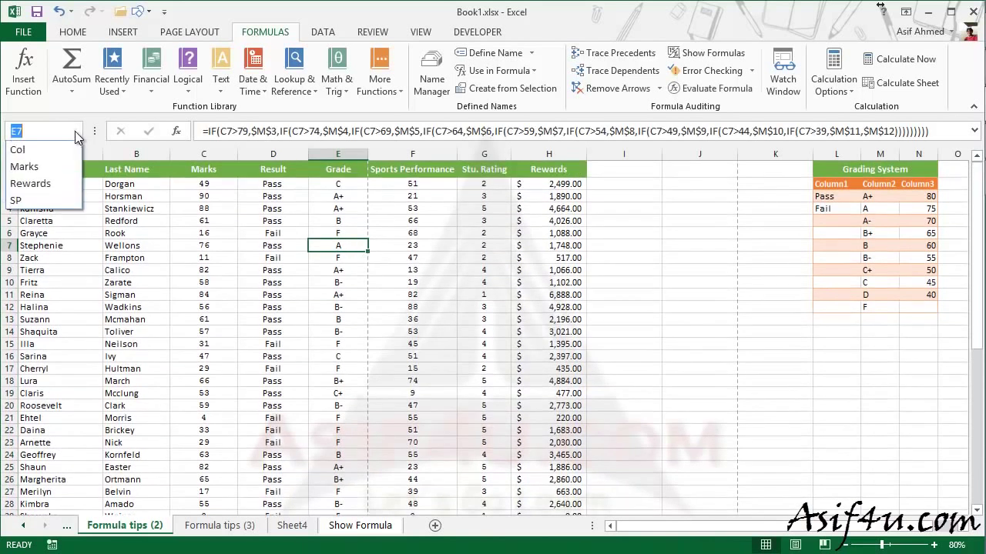
left_click(30, 165)
scroll(97, 214, "up", 1)
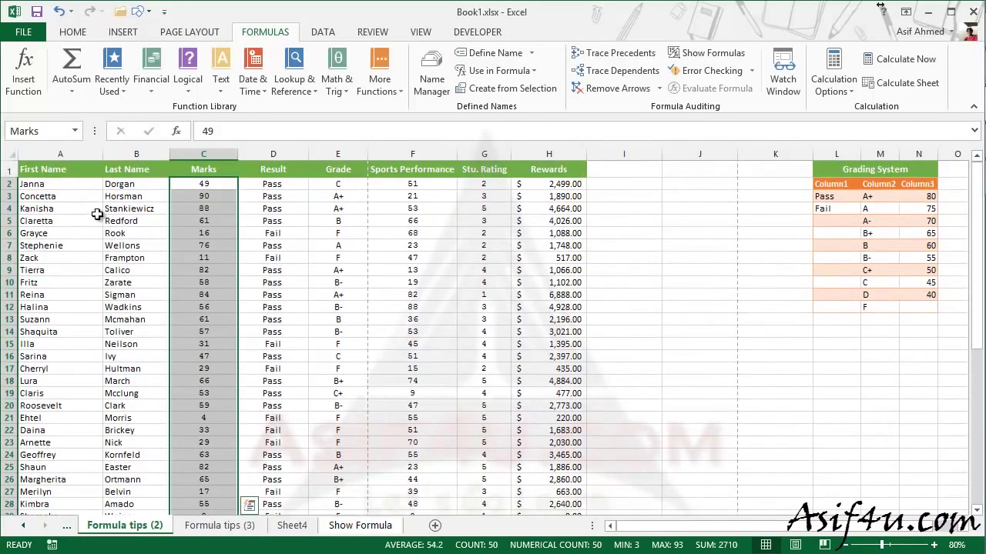
left_click(711, 281)
Enter =SUM(Rewards) in J7, picking Rewards from AutoComplete, to get 125547.
left_click(692, 247)
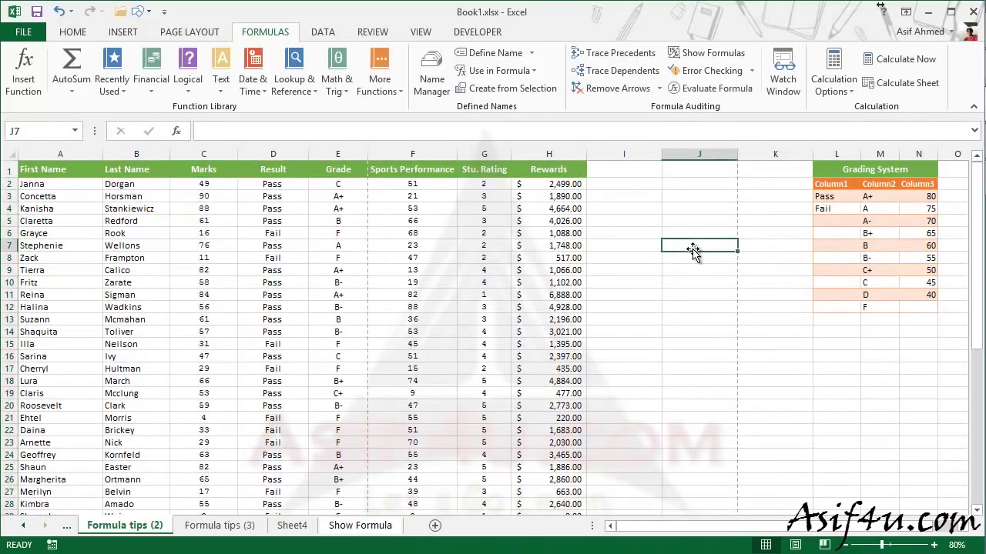
type("=")
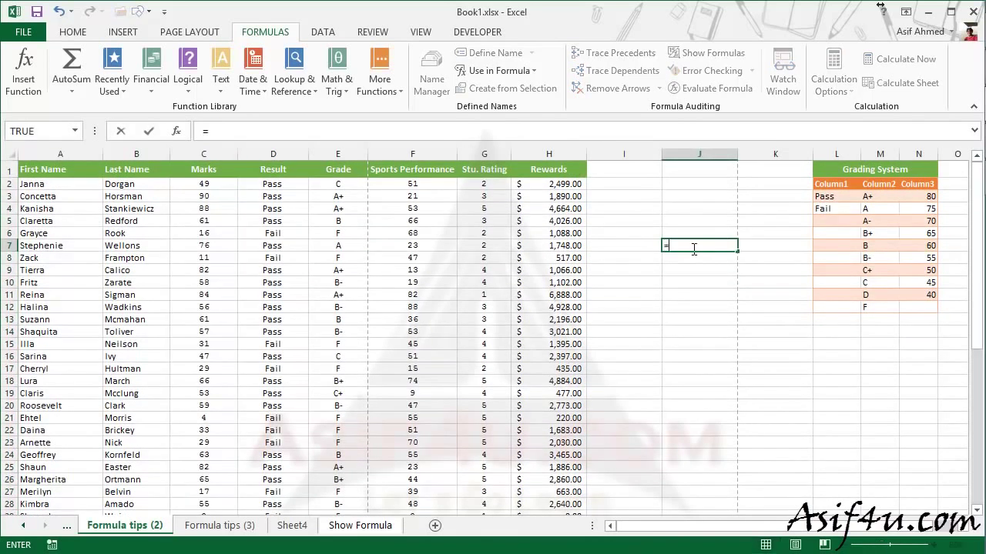
type("sum")
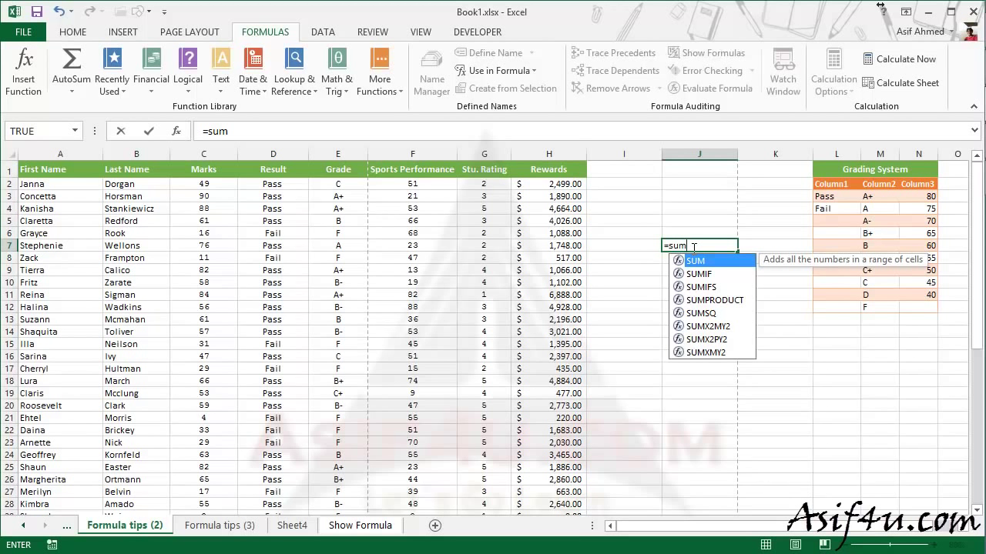
key("Tab")
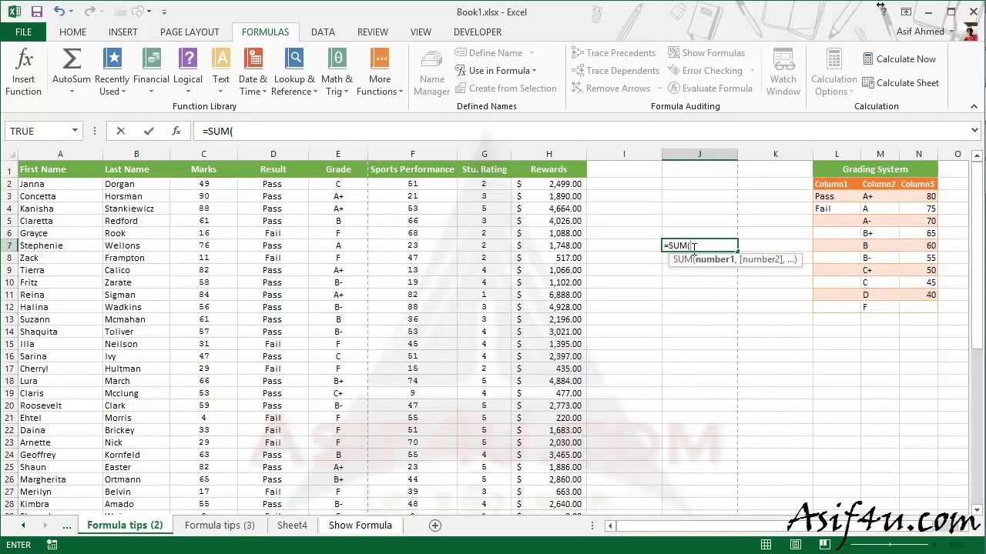
type("re")
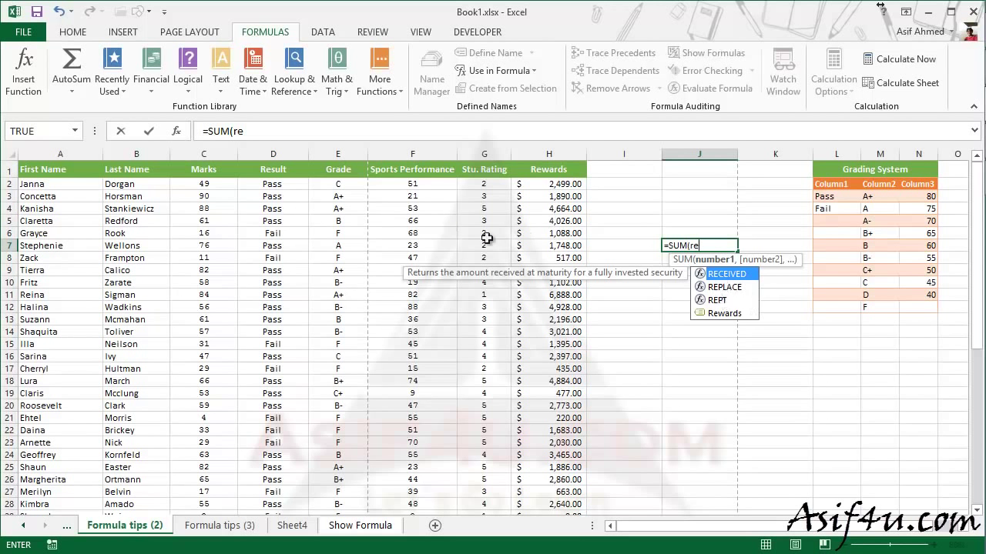
left_click(732, 314)
double_click(732, 313)
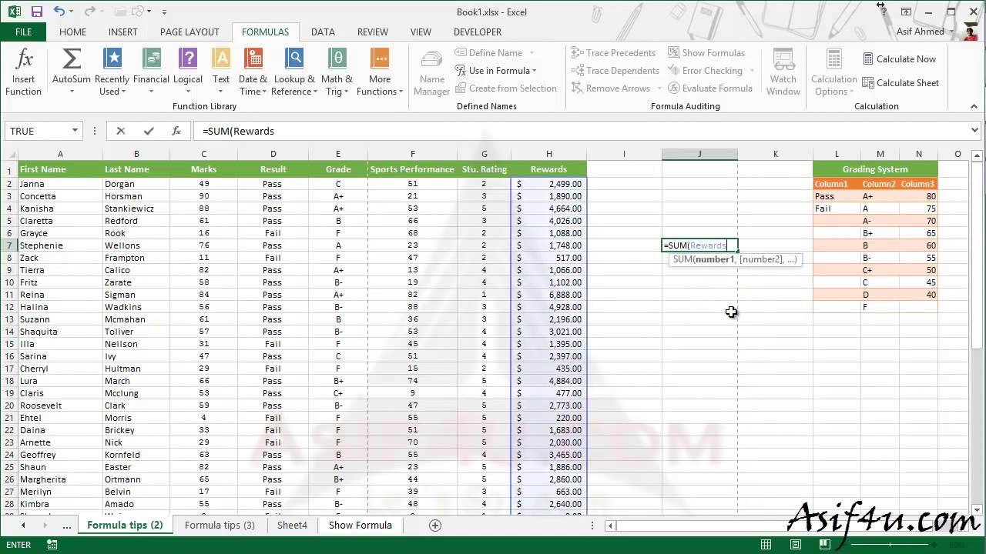
type(")")
key("Return")
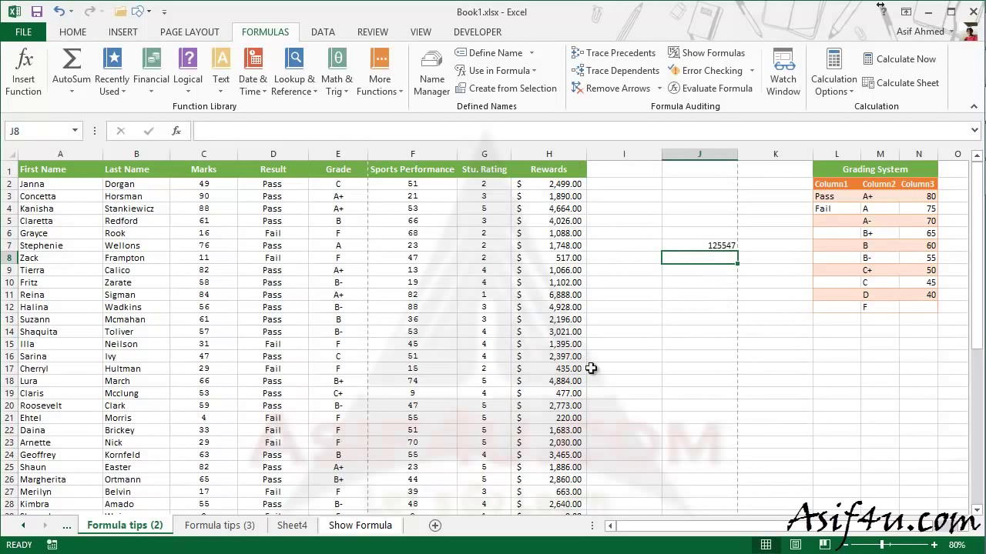
left_click(695, 248)
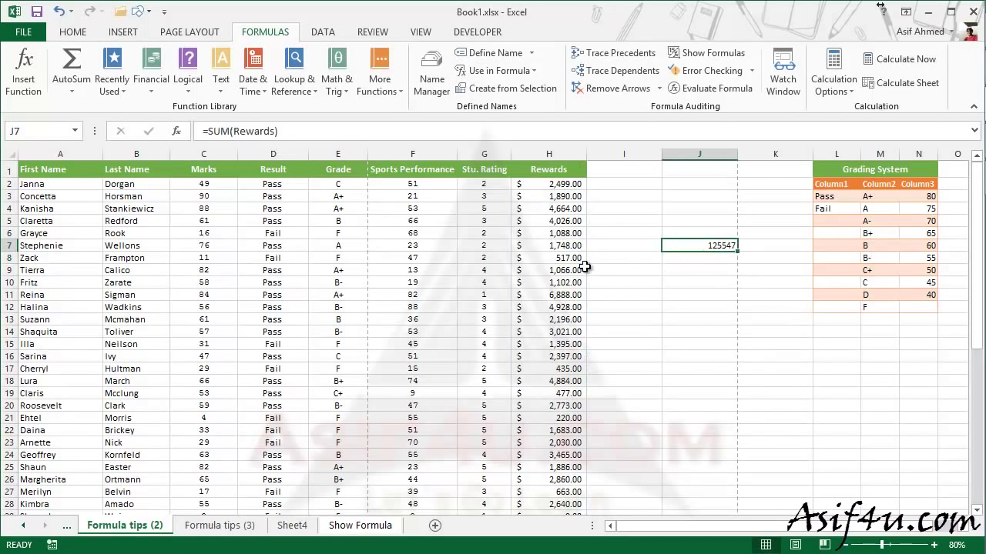
left_click(705, 224)
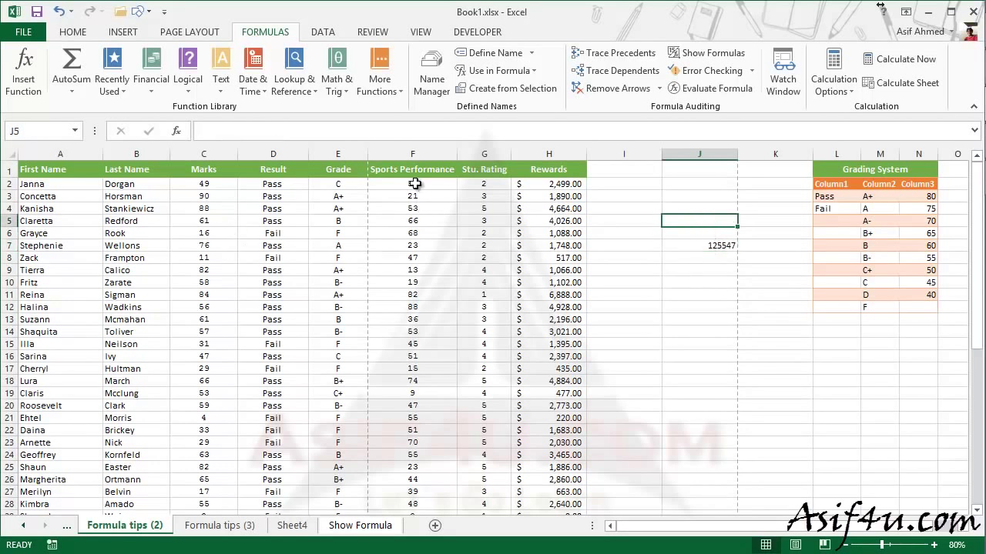
type("=")
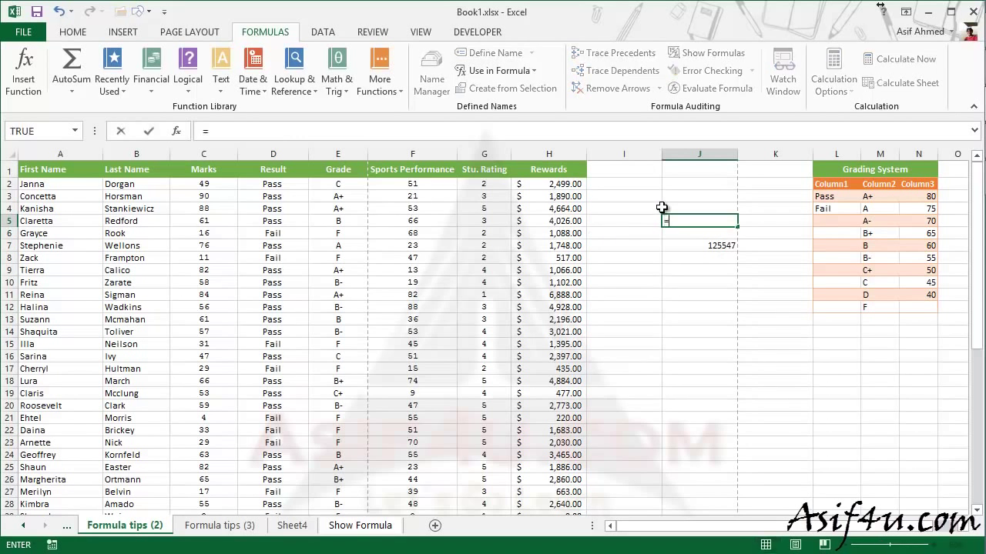
type("ma")
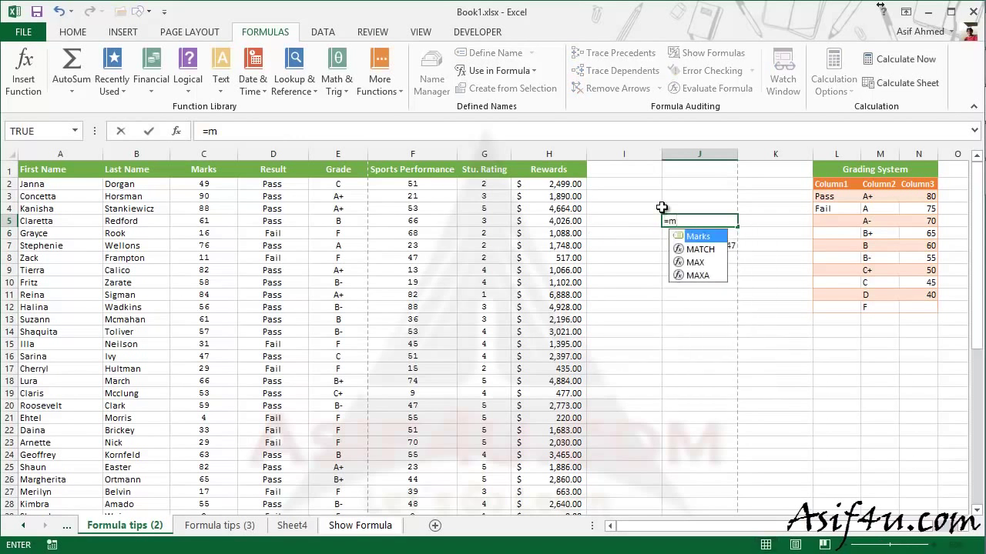
key("Tab")
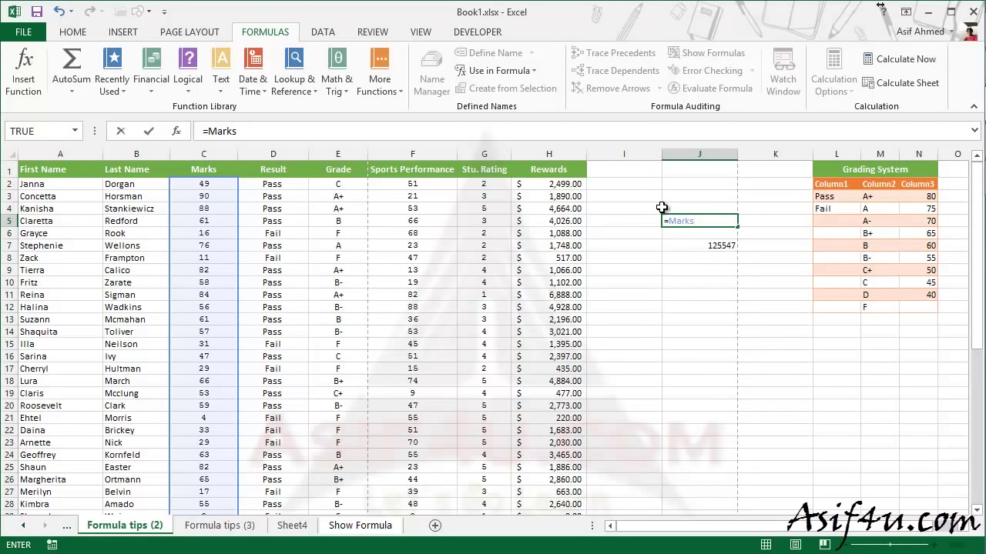
type("*")
type("Sp")
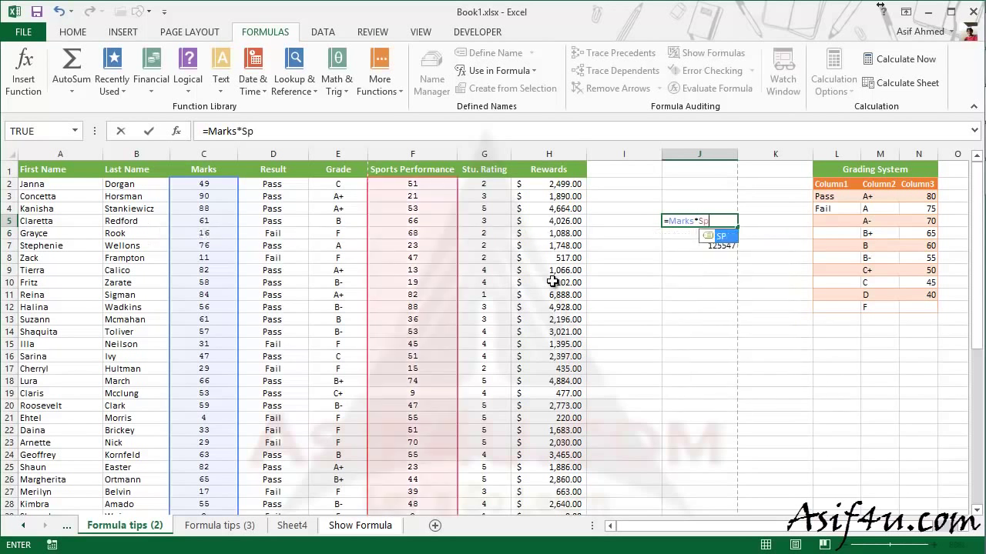
key("Tab")
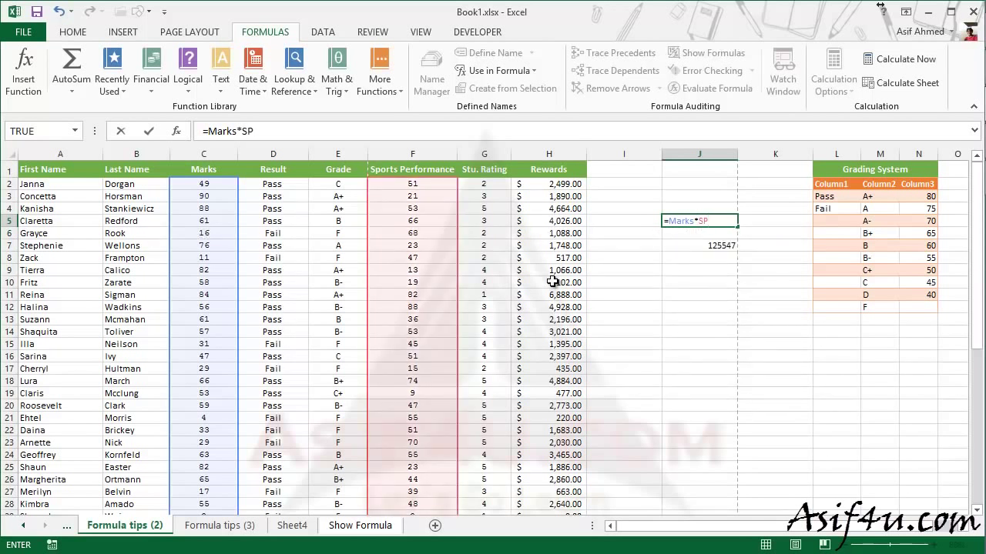
key("Return")
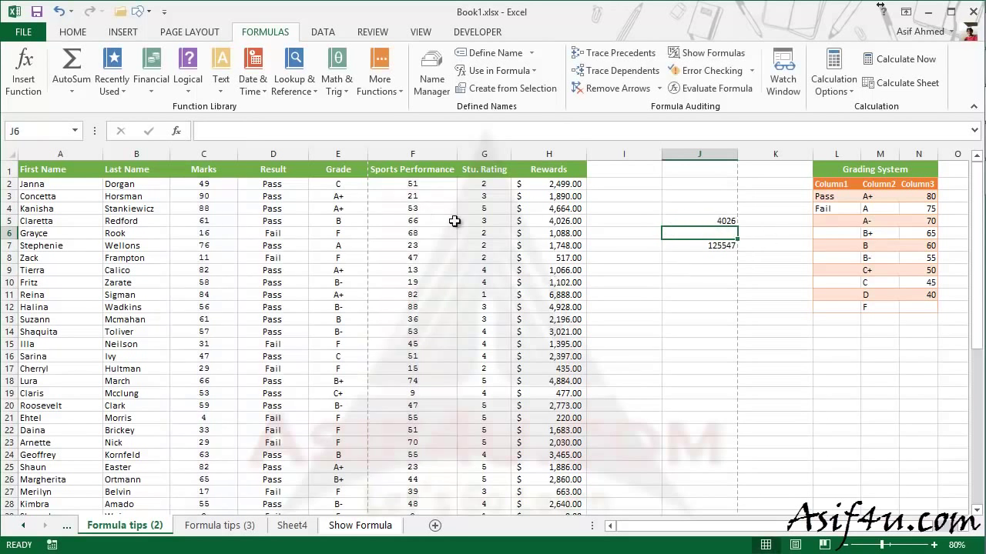
left_click(426, 221)
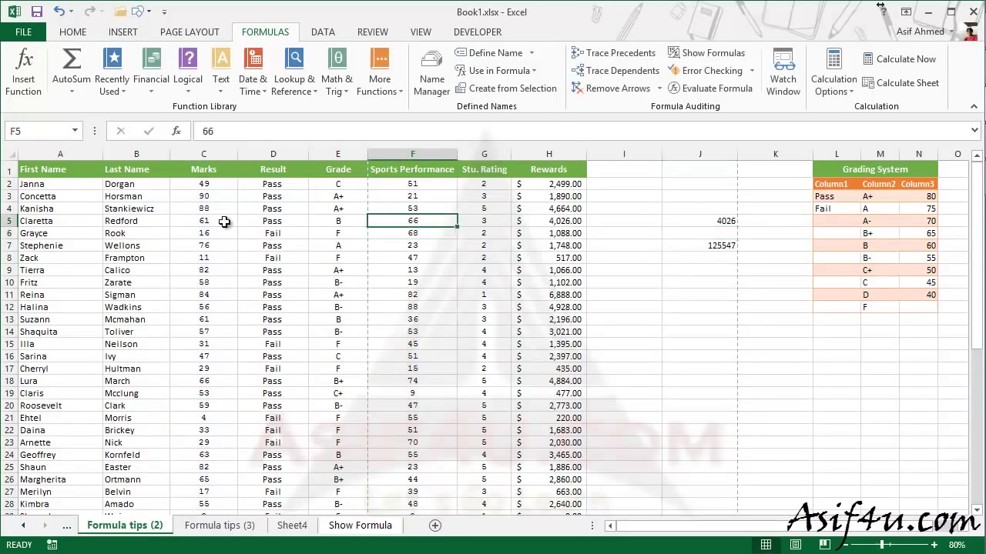
left_click(719, 221)
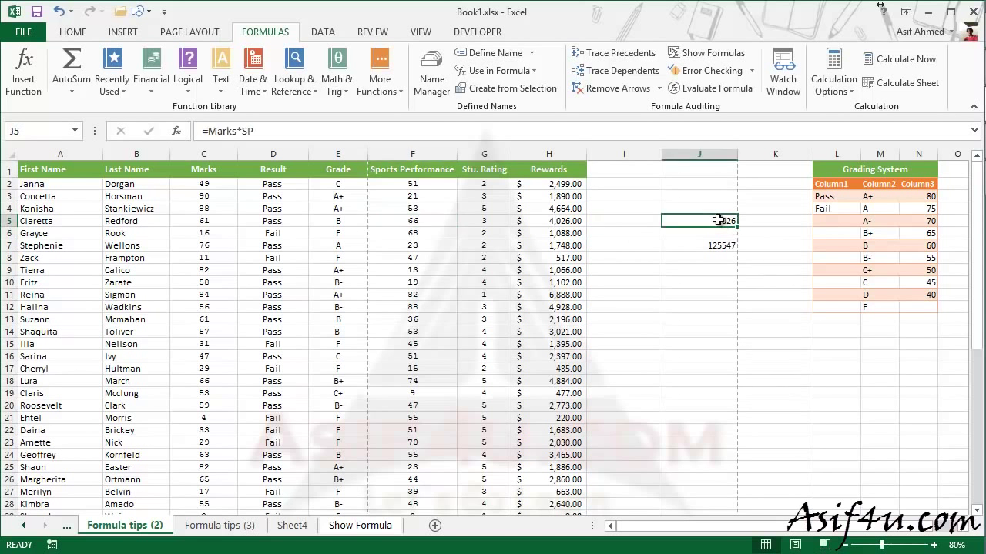
key("Delete")
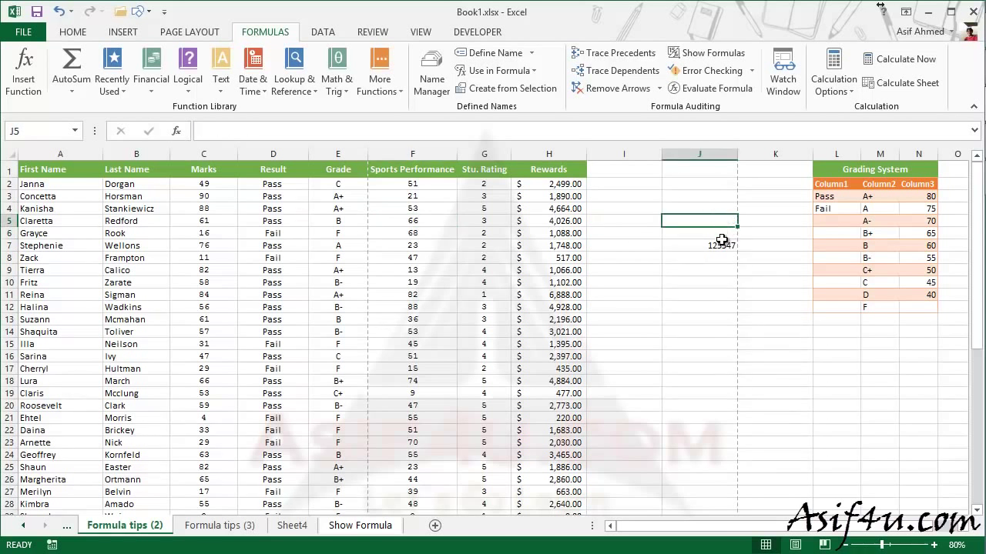
left_click(722, 246)
Clear J7, enter =SUM(Rewards) in J6 via Use in Formula, then clear that total.
key("Delete")
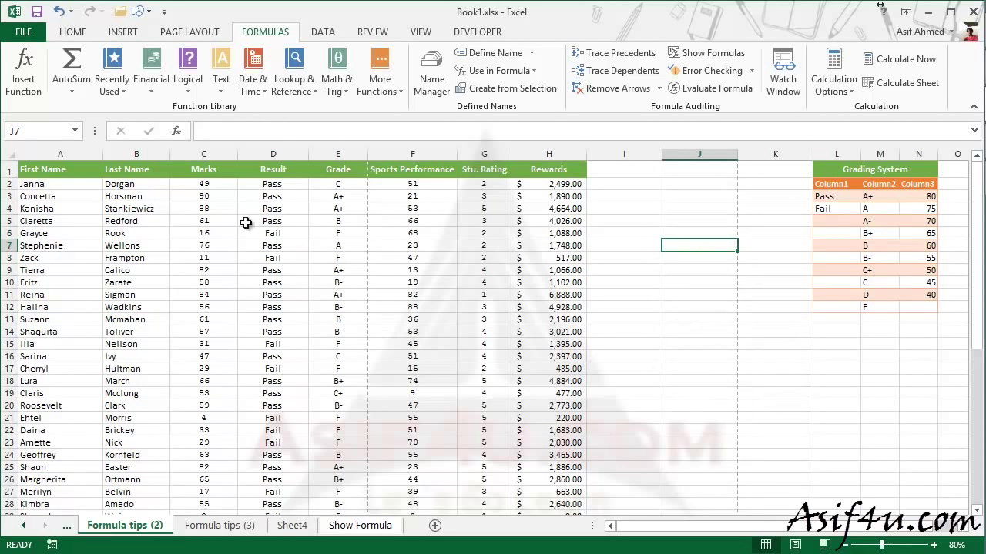
left_click(691, 231)
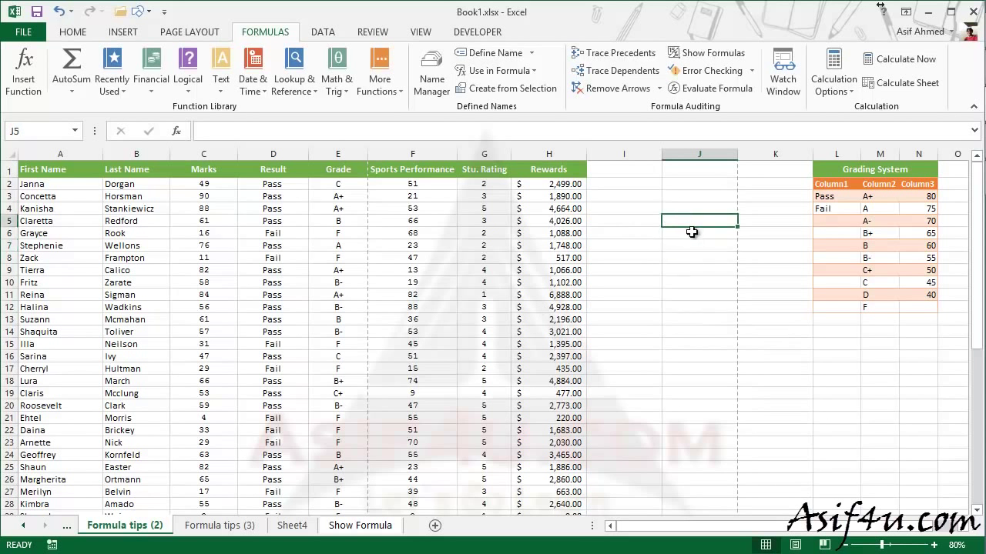
type("=su")
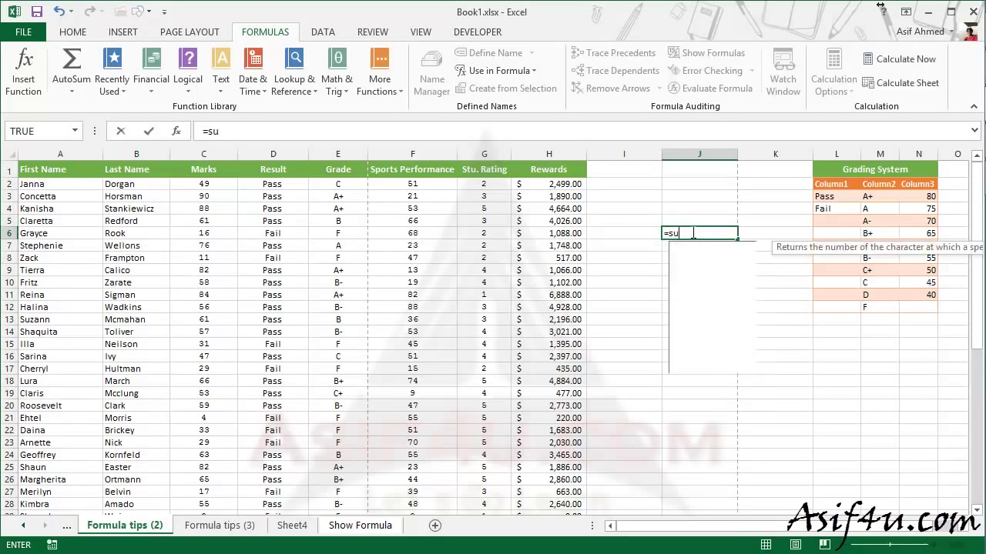
type("m")
key("Tab")
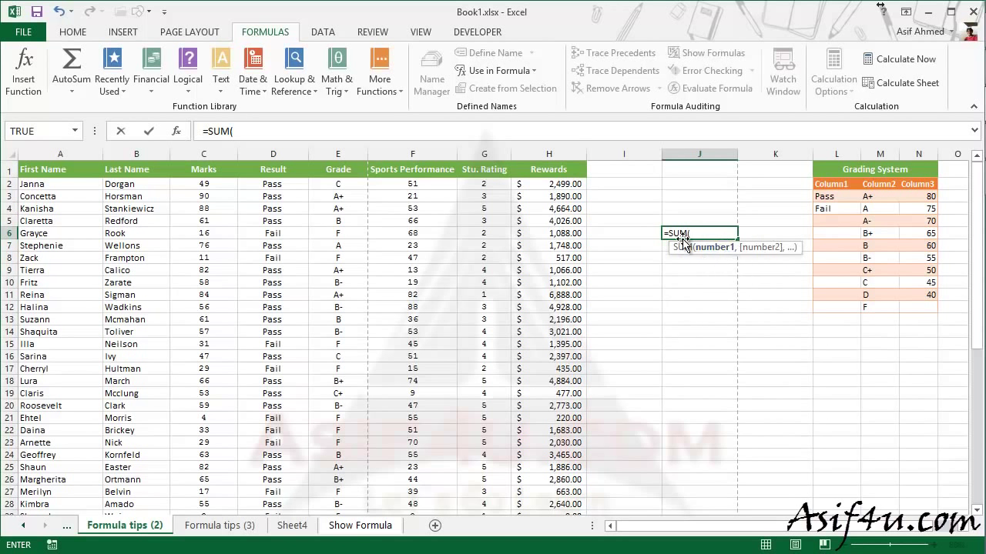
left_click(531, 76)
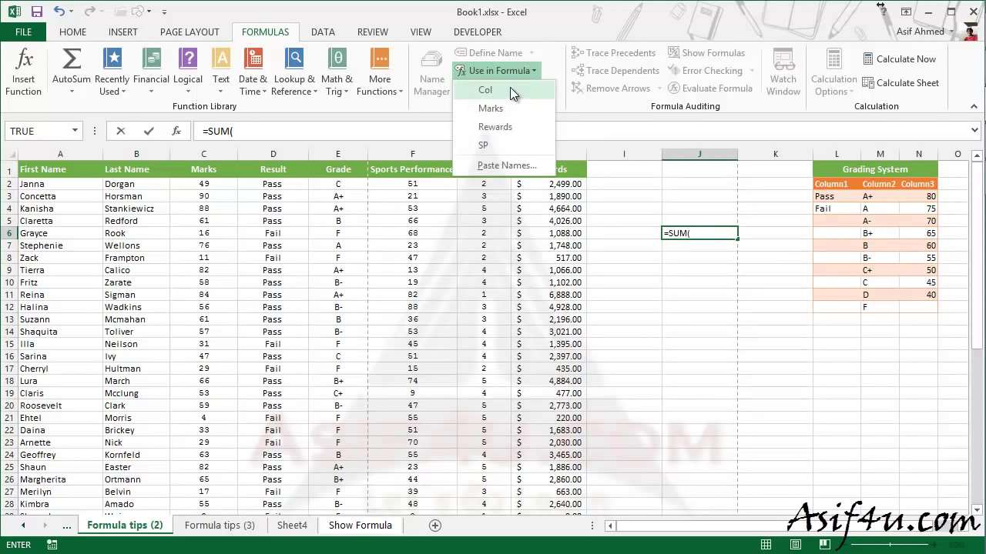
left_click(504, 126)
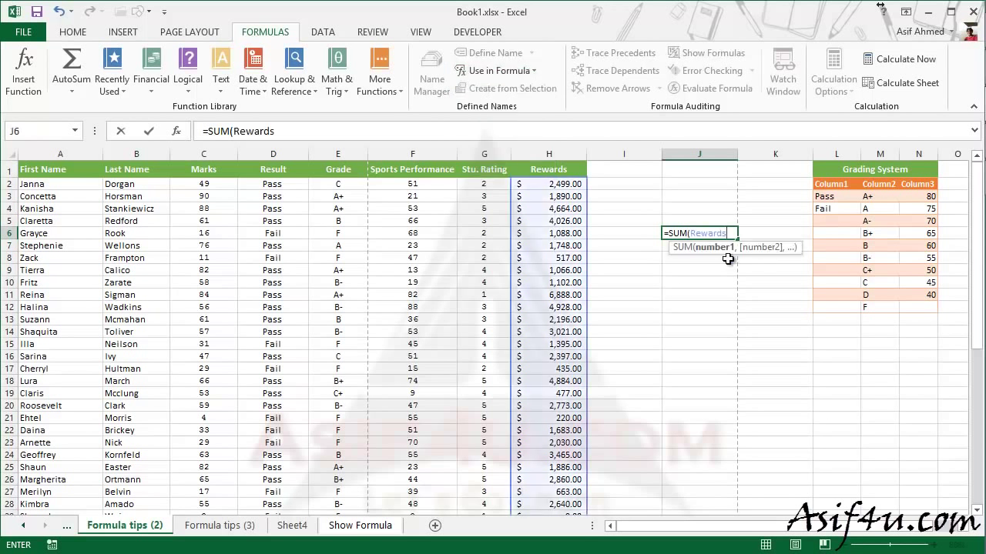
key("Return")
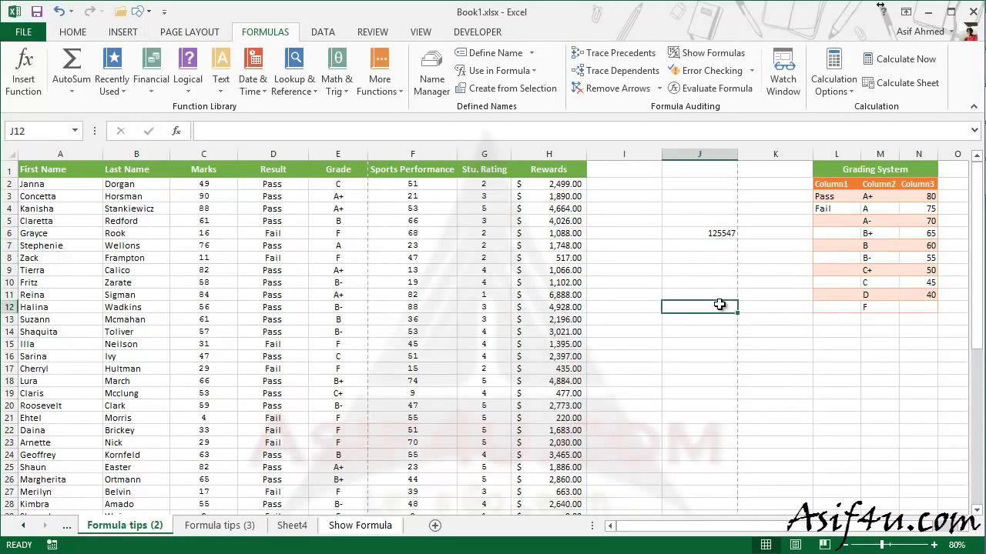
left_click(705, 232)
key("Delete")
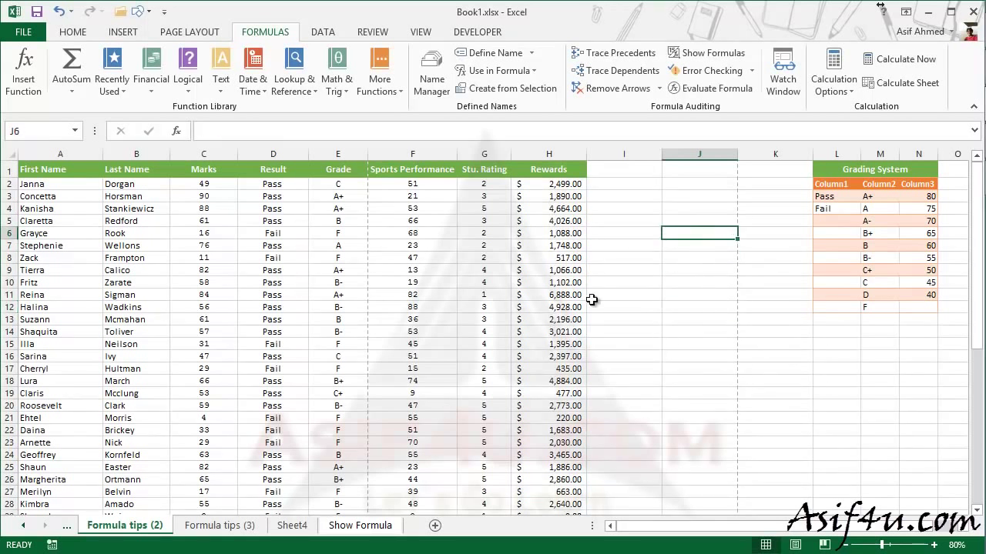
Create names from selection for the F11:H17 block.
mouse_move(398, 282)
left_mouse_down()
mouse_move(575, 337)
mouse_move(573, 369)
left_mouse_up()
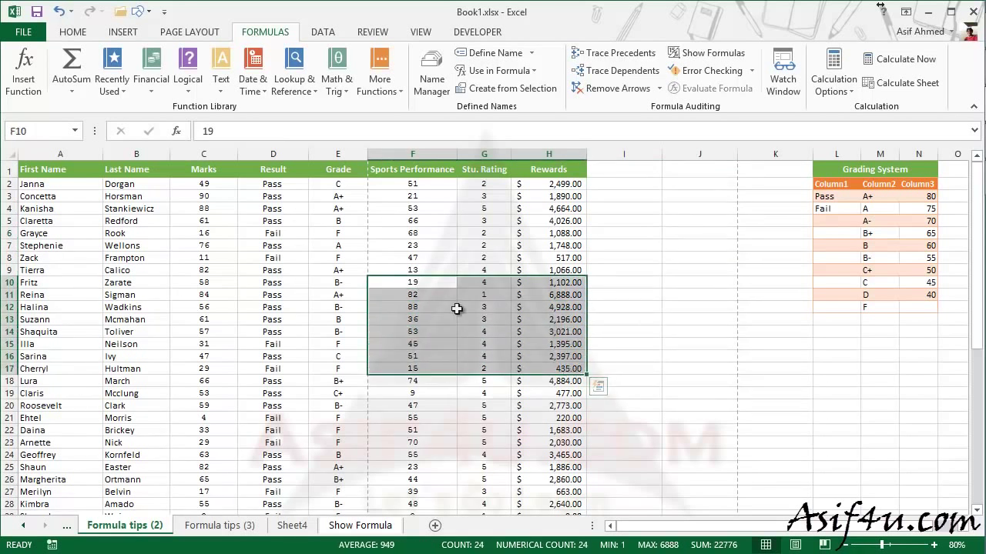
left_click(636, 286)
left_click(388, 296)
left_click_drag(389, 296, 574, 369)
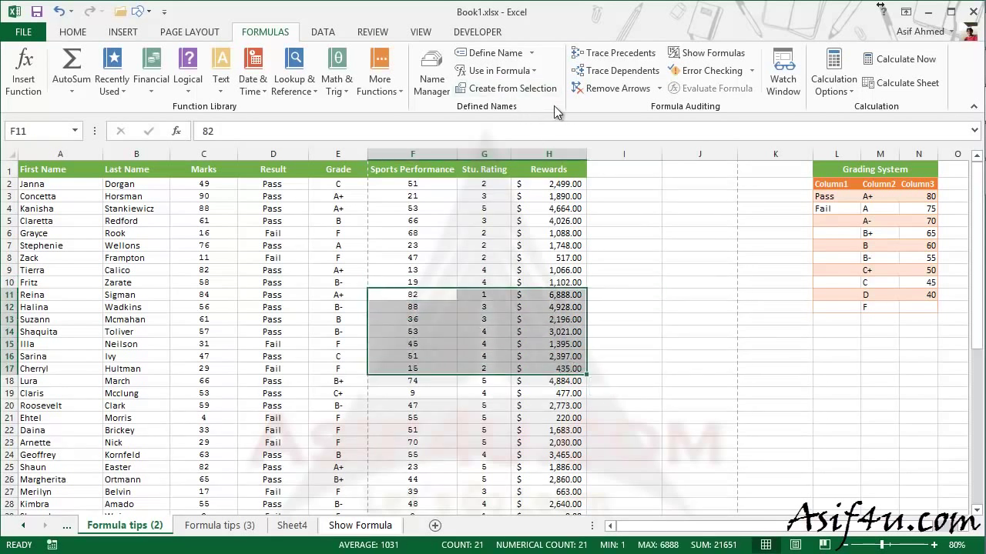
left_click(497, 92)
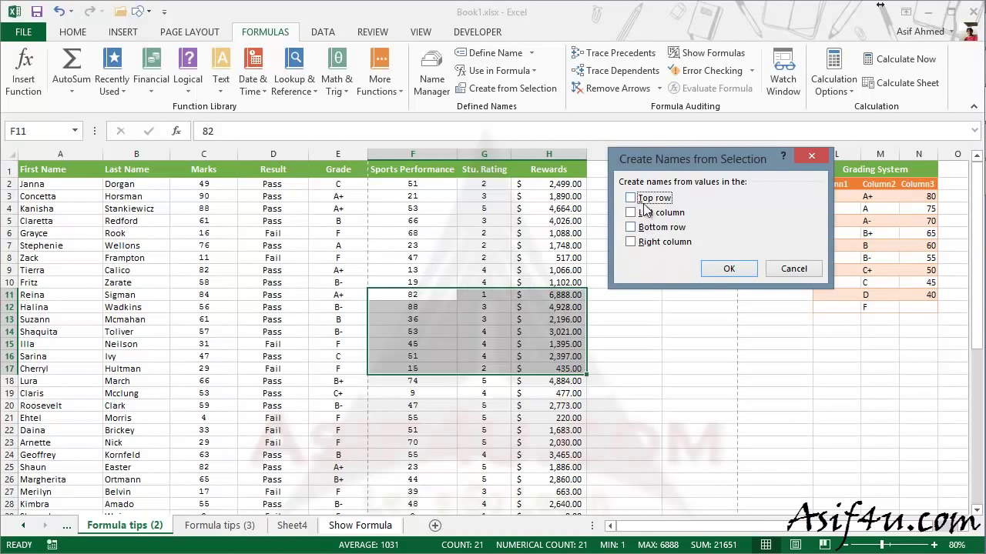
left_click(630, 242)
left_click(728, 268)
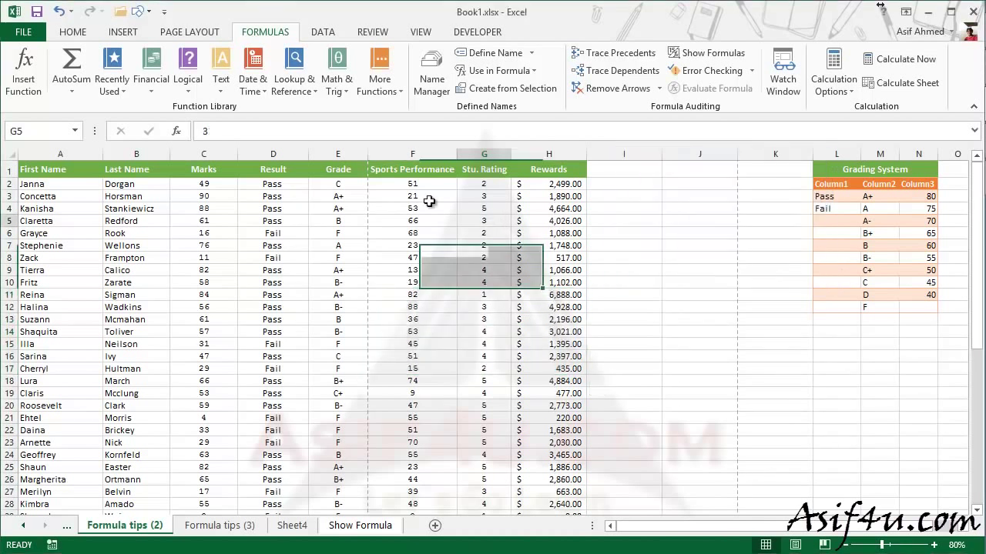
Create names from the F1:H6 top-row headers, replacing the existing Rewards name.
left_click(429, 175)
left_click_drag(430, 176, 550, 233)
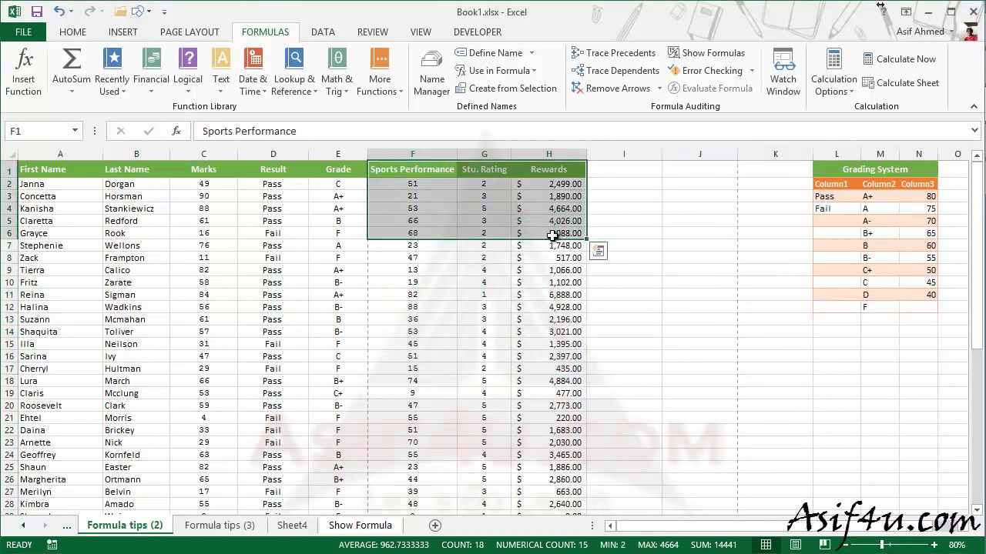
left_click(509, 87)
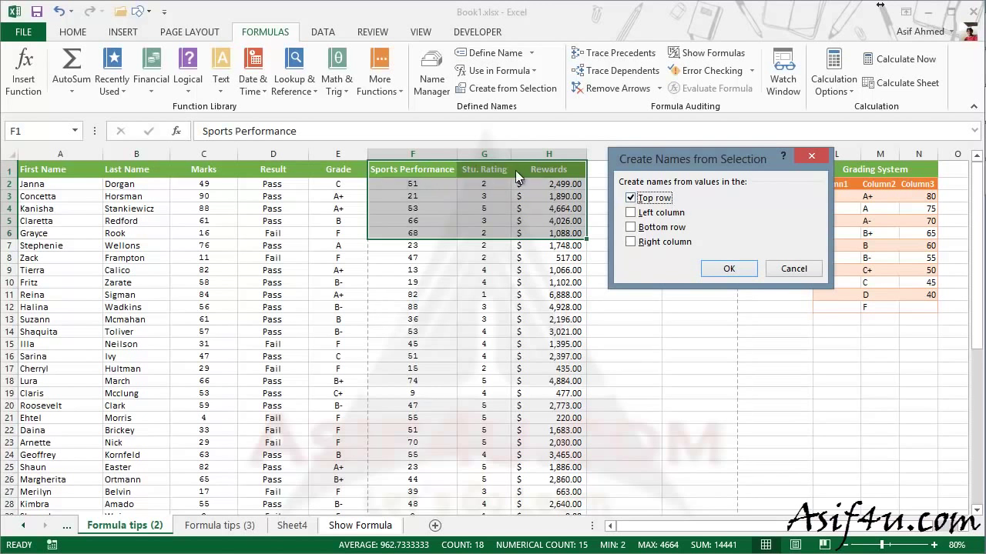
left_click(726, 272)
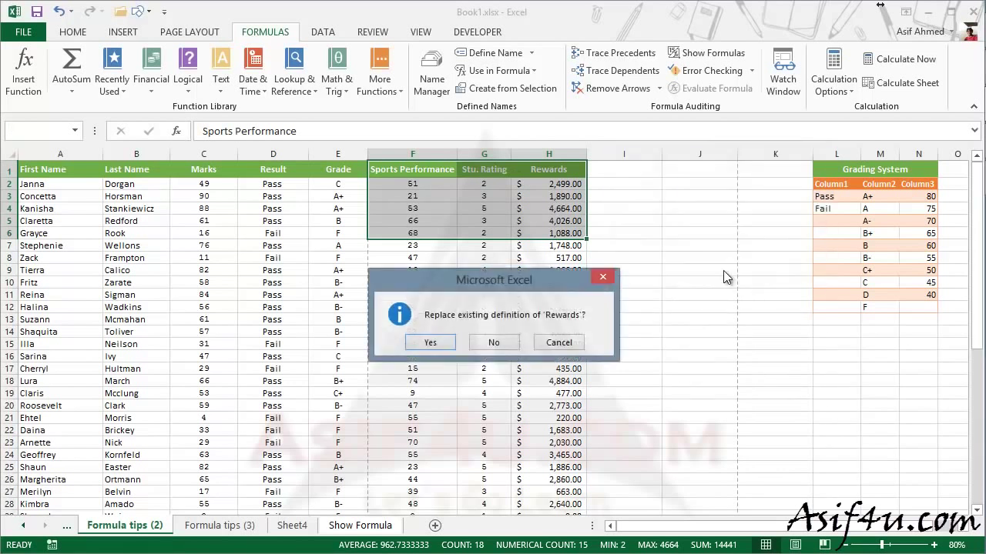
left_click(494, 342)
left_click(699, 258)
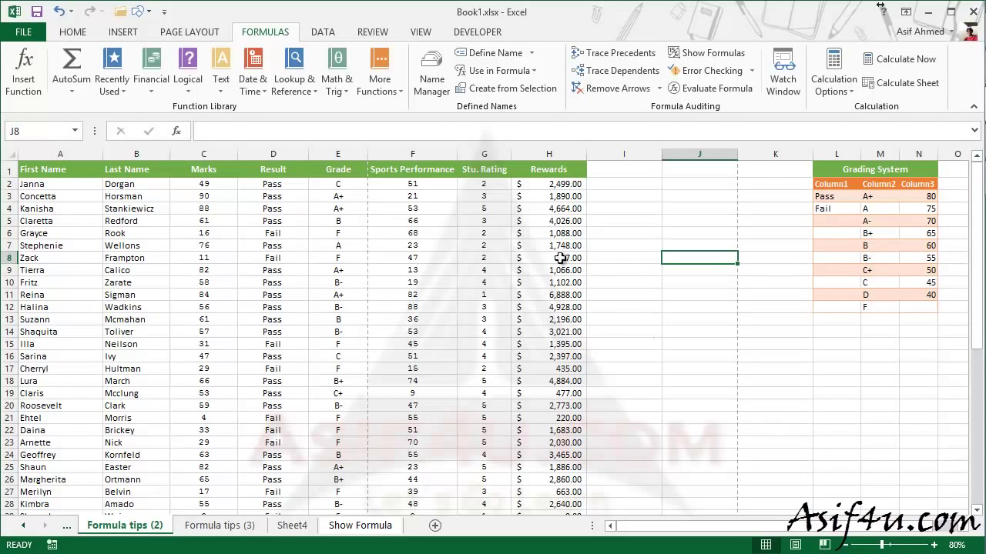
In Name Manager, check that Rewards refers to H2:H6 and leave it unchanged.
left_click(433, 86)
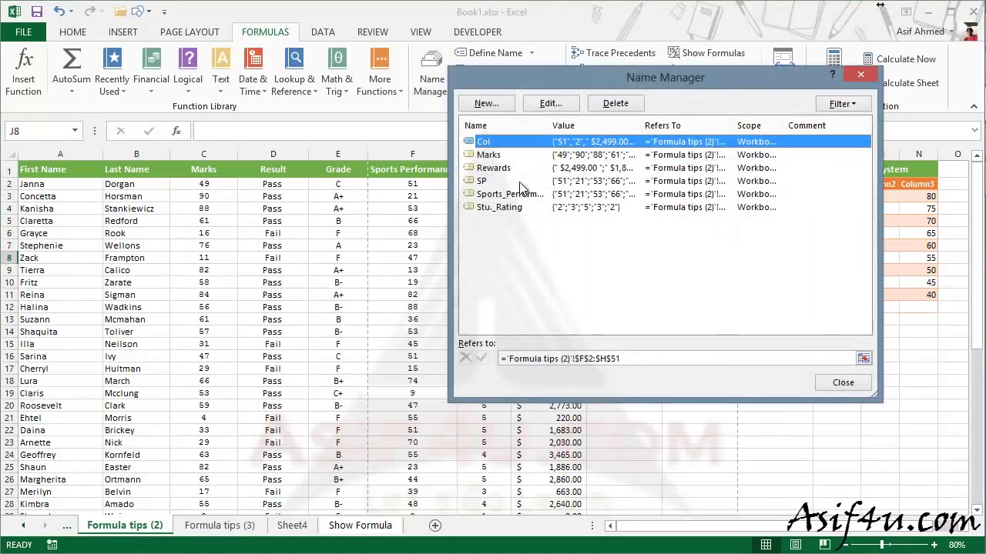
left_click_drag(528, 83, 370, 126)
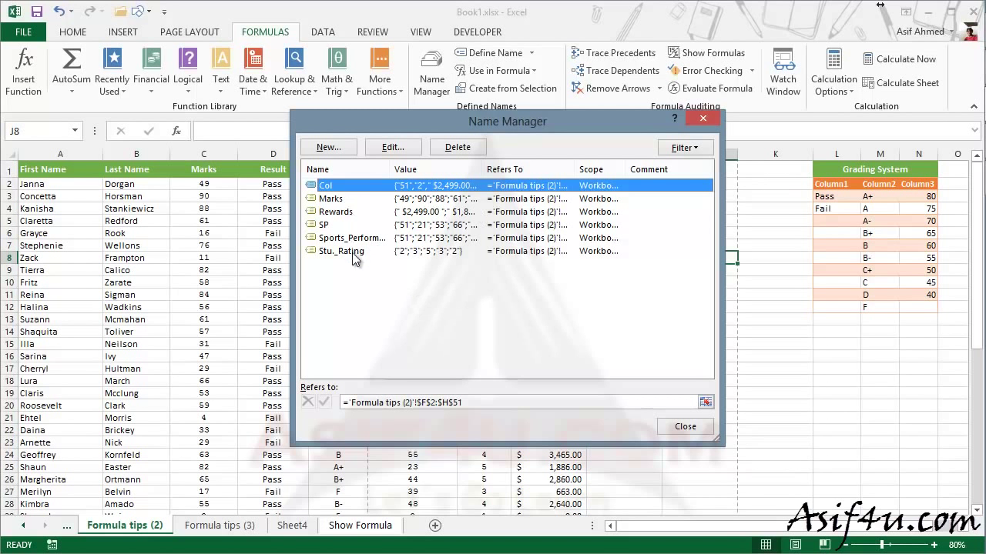
left_click(359, 210)
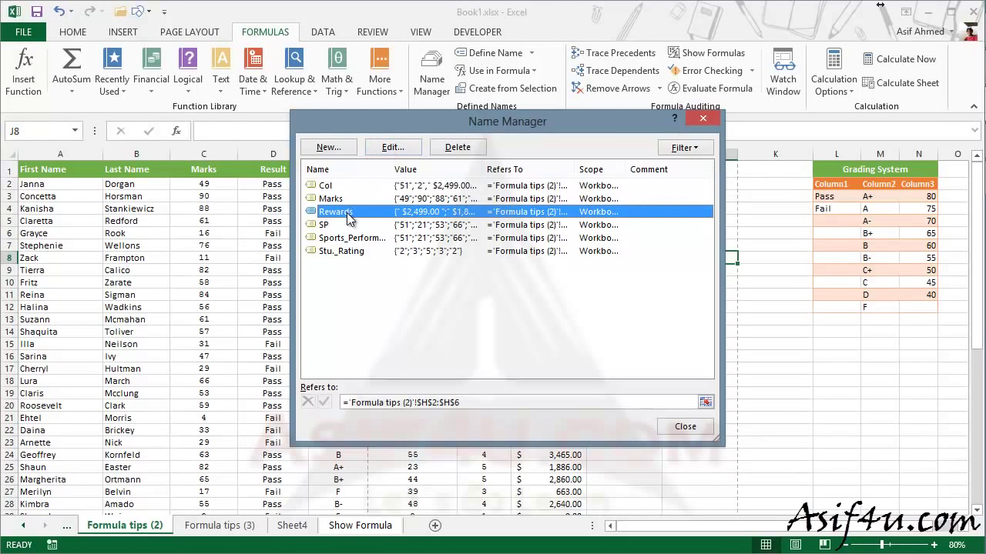
left_click(393, 147)
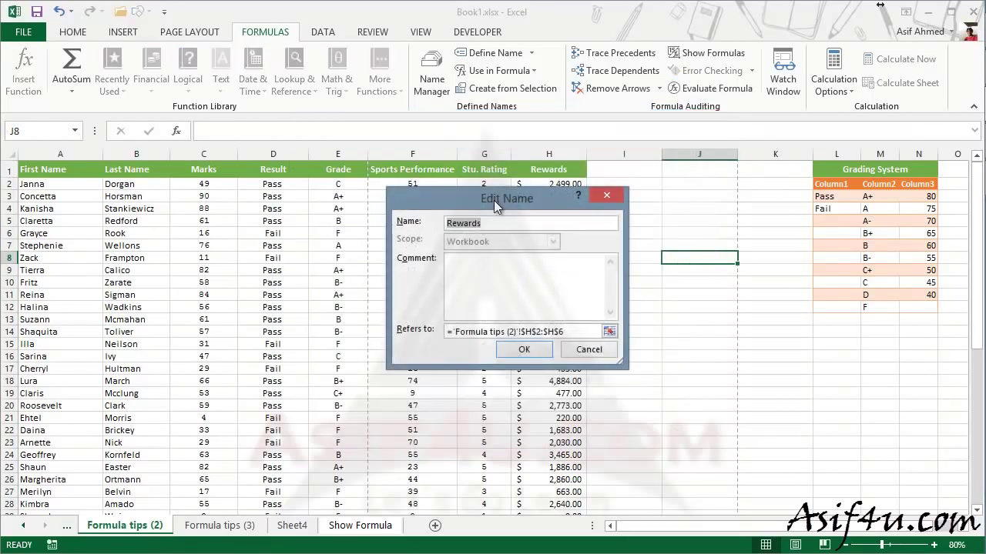
left_click_drag(492, 196, 716, 107)
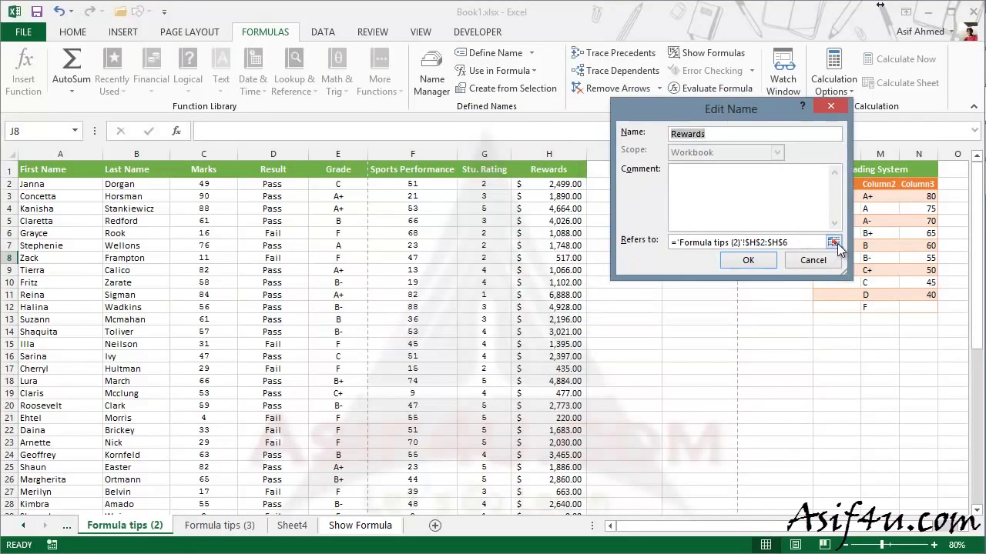
left_click(770, 242)
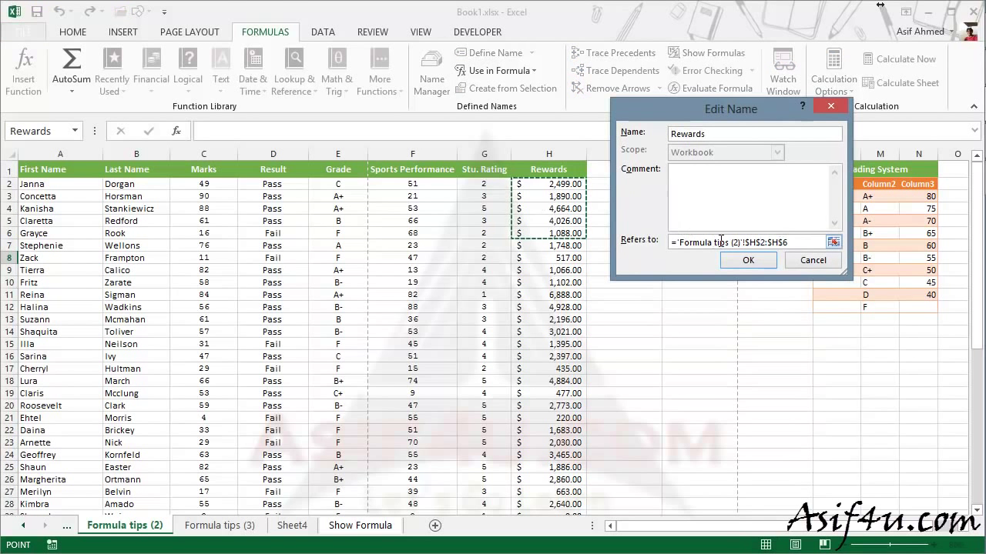
left_click(796, 260)
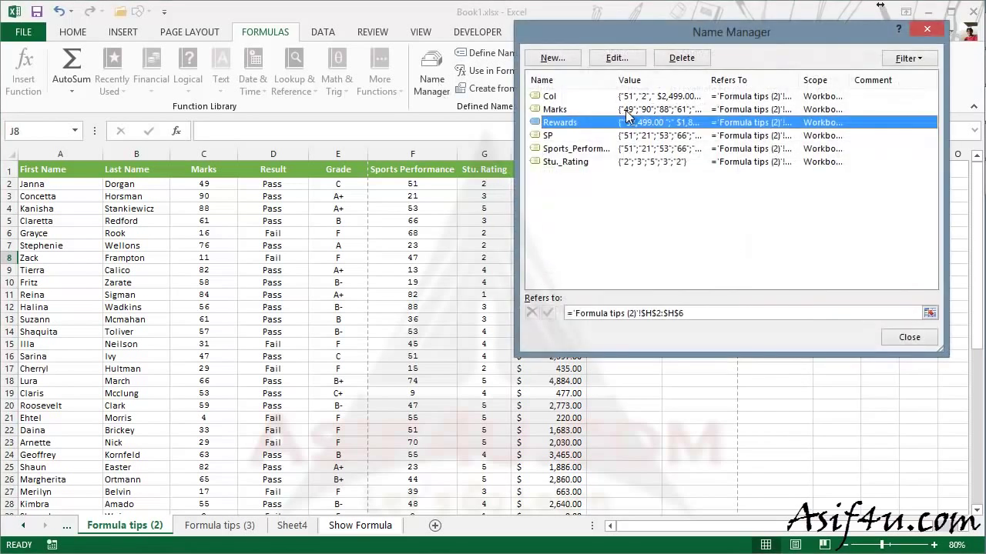
Start a new name from Name Manager, then cancel it.
left_click_drag(651, 31, 532, 49)
left_click(432, 82)
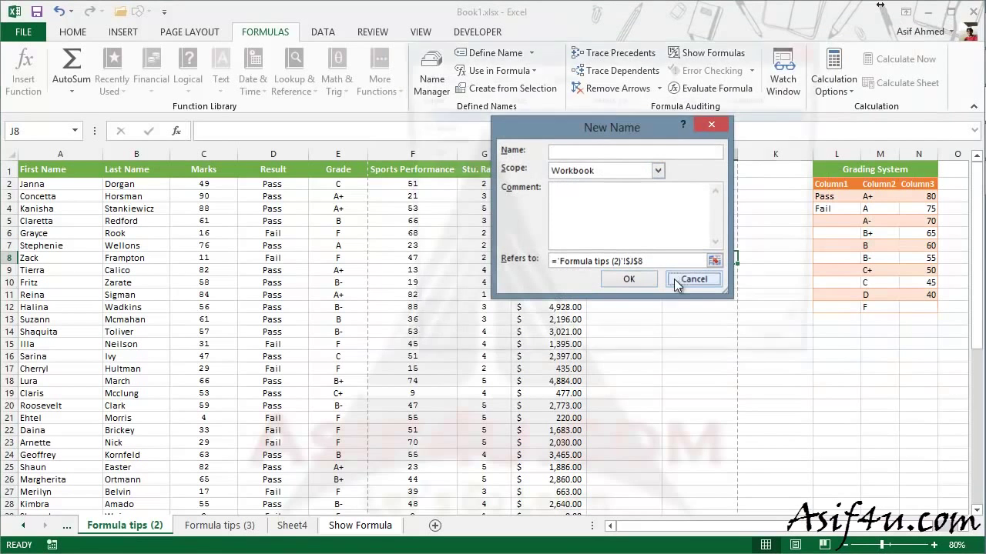
left_click(675, 279)
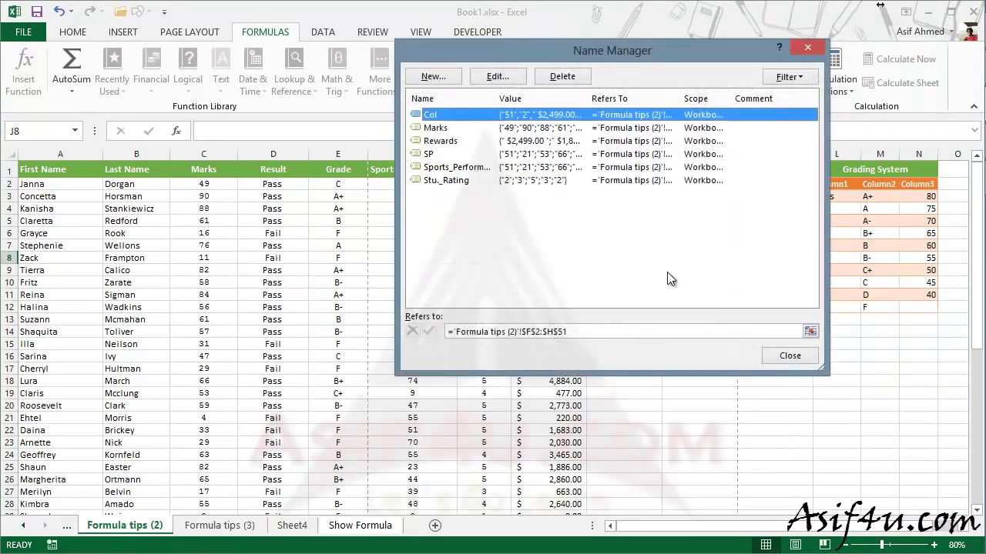
Select all six names in Name Manager, delete them, confirm, and close Name Manager.
left_click(461, 181, "shift")
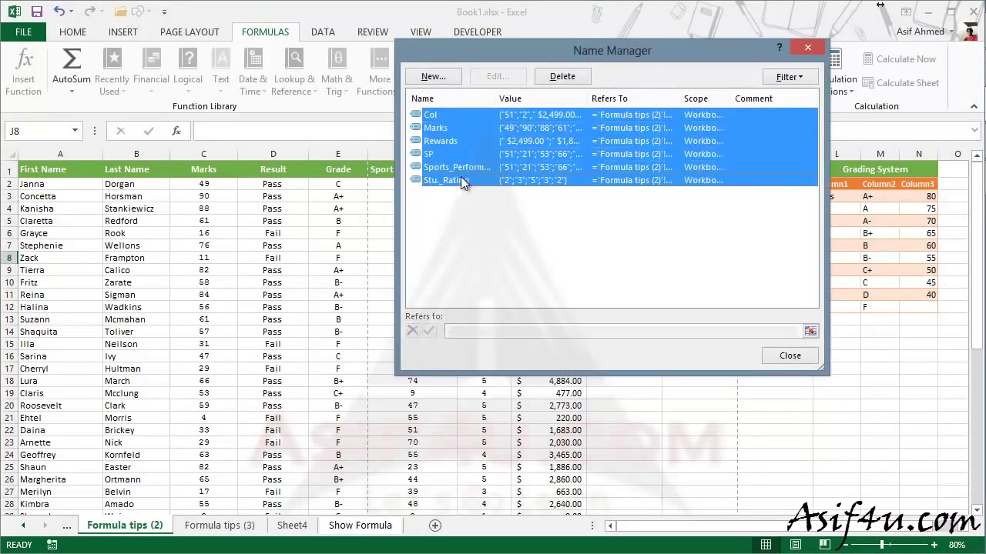
left_click(563, 76)
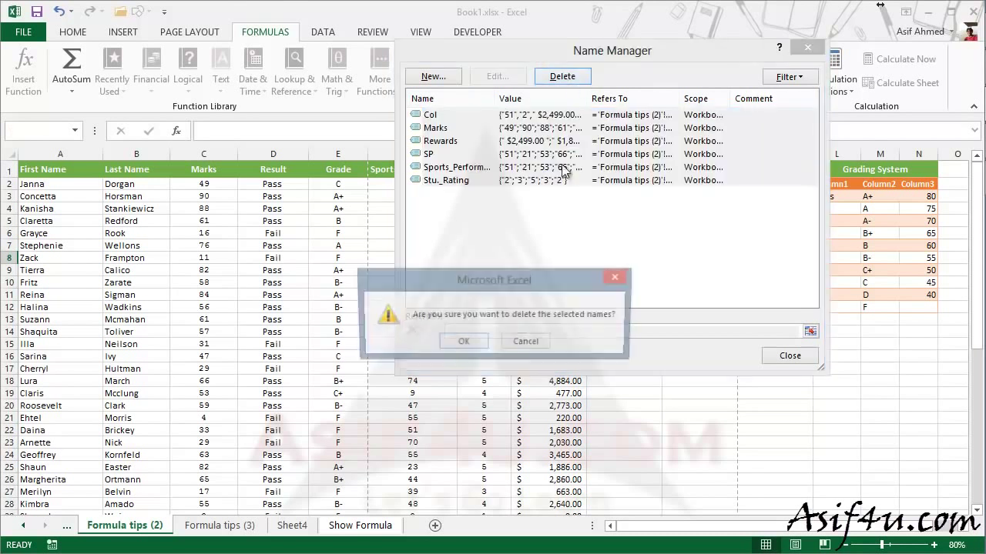
left_click(465, 350)
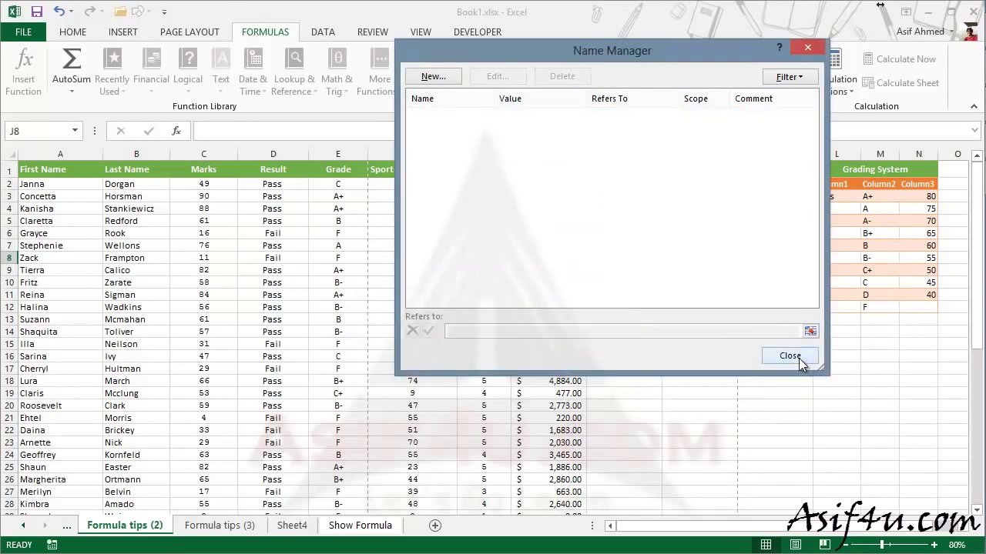
left_click(791, 356)
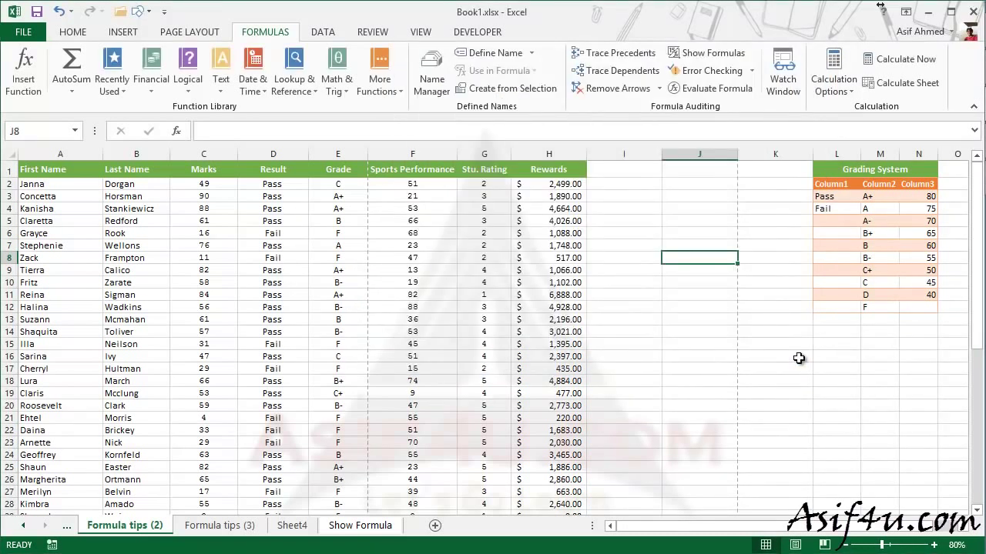